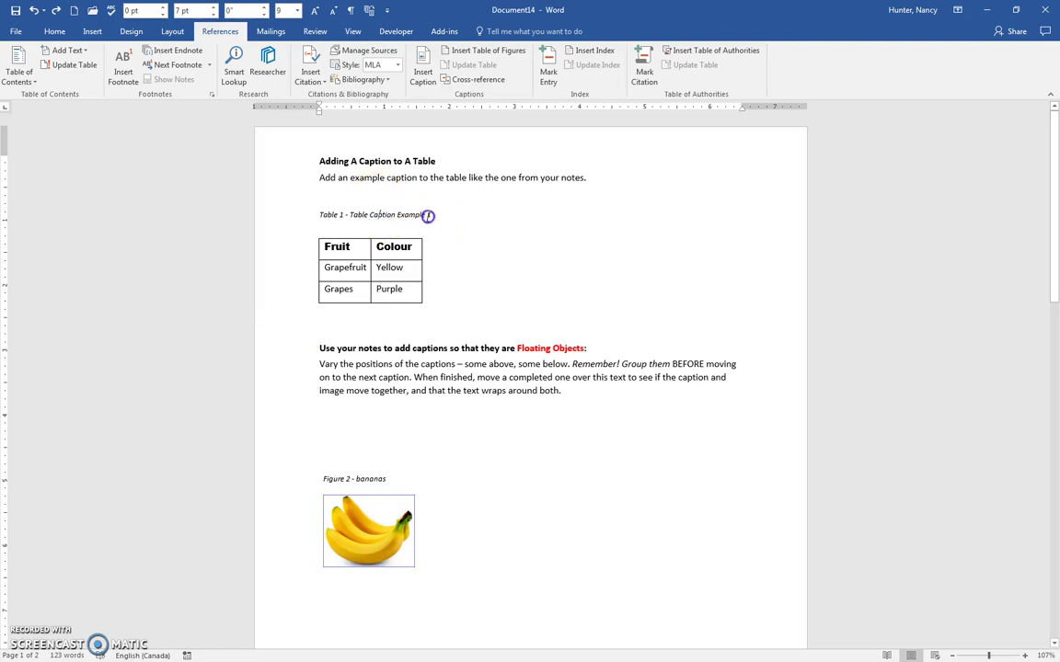
Delete the example table's caption, then delete the Grapefruit/Grapes table itself.
{"action": "left_click_drag", "start_coordinate": [428, 216], "coordinate": [301, 218]}
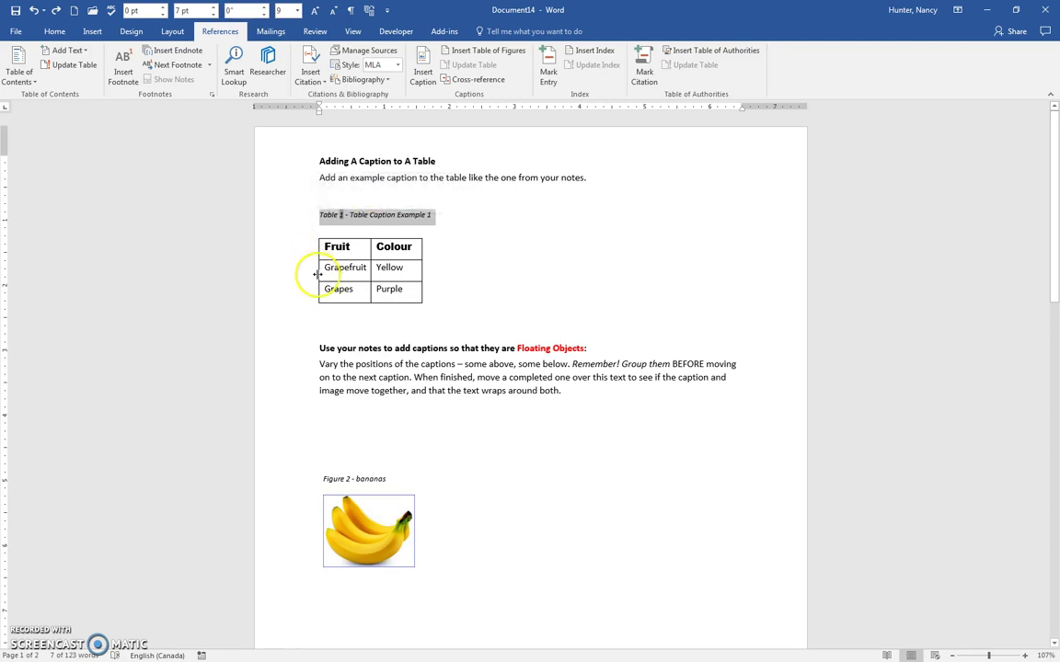
{"action": "key", "text": "Delete"}
{"action": "left_click", "coordinate": [314, 236]}
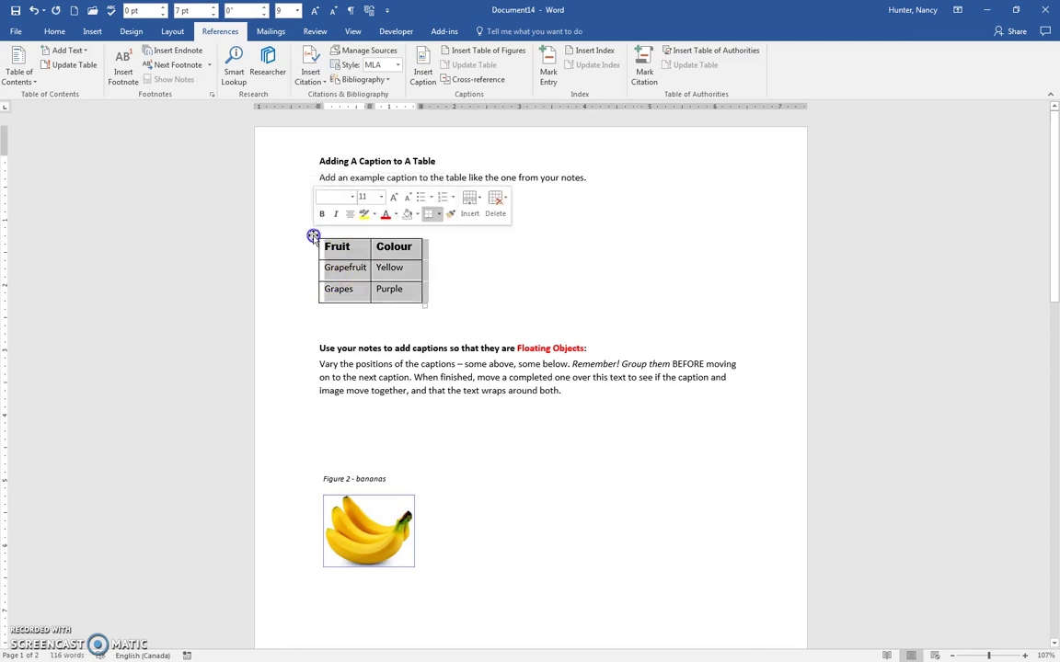
{"action": "key", "text": "Delete"}
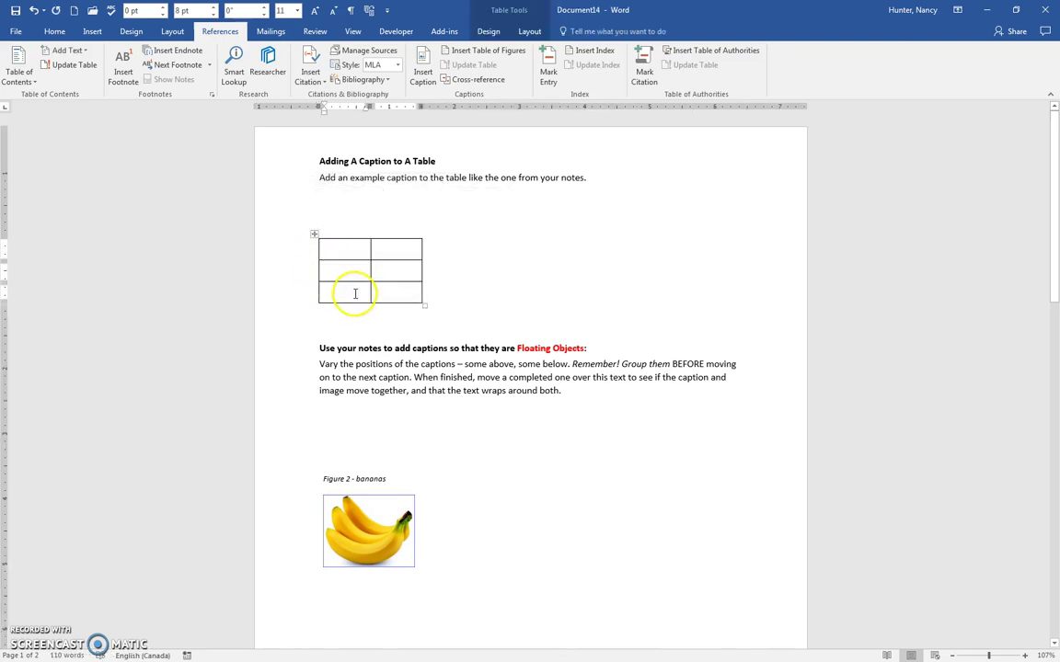
{"action": "left_click", "coordinate": [314, 235]}
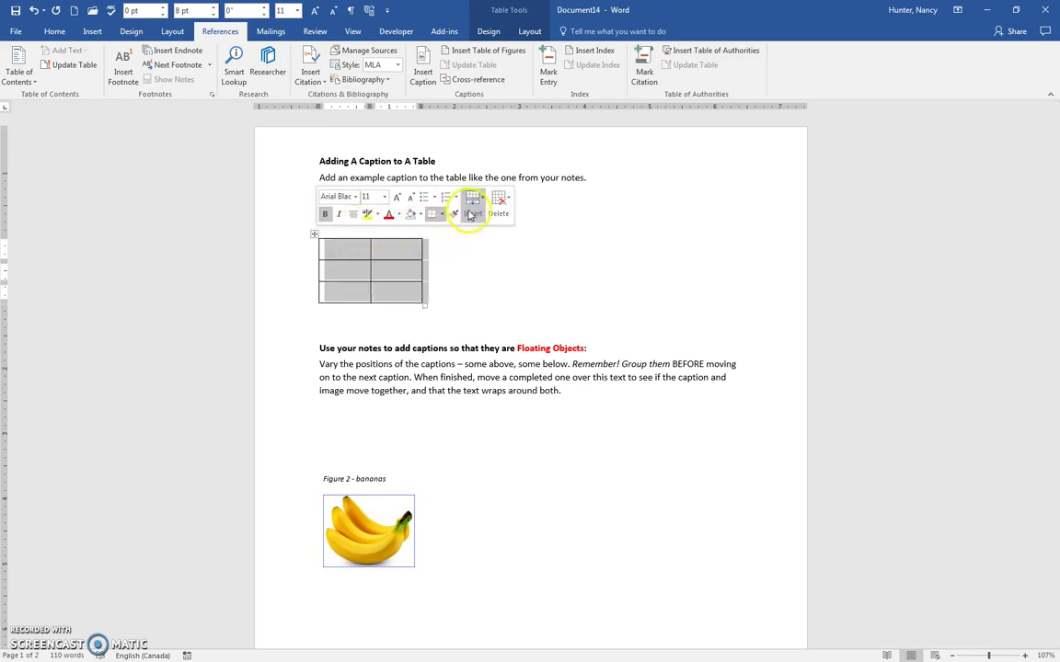
{"action": "left_click", "coordinate": [314, 234]}
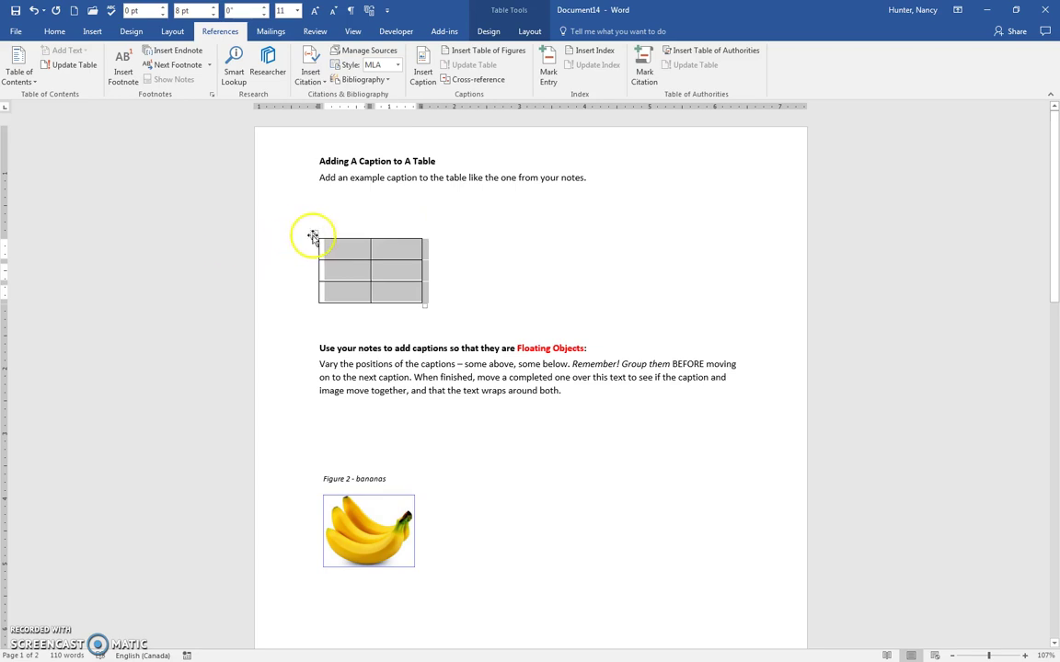
{"action": "left_click", "coordinate": [495, 205]}
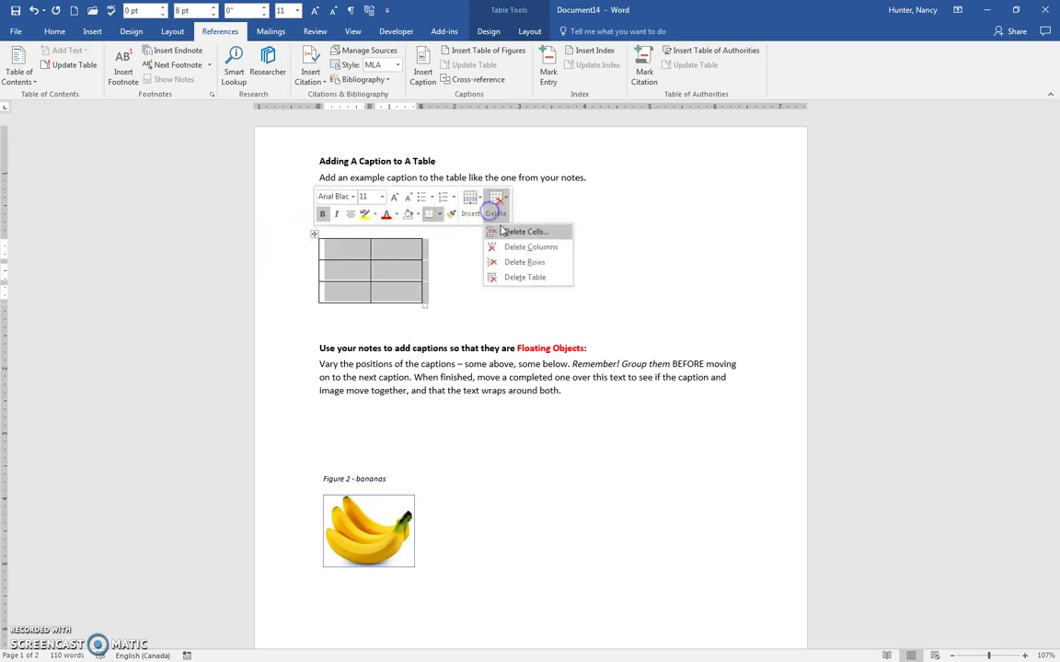
{"action": "left_click", "coordinate": [518, 276]}
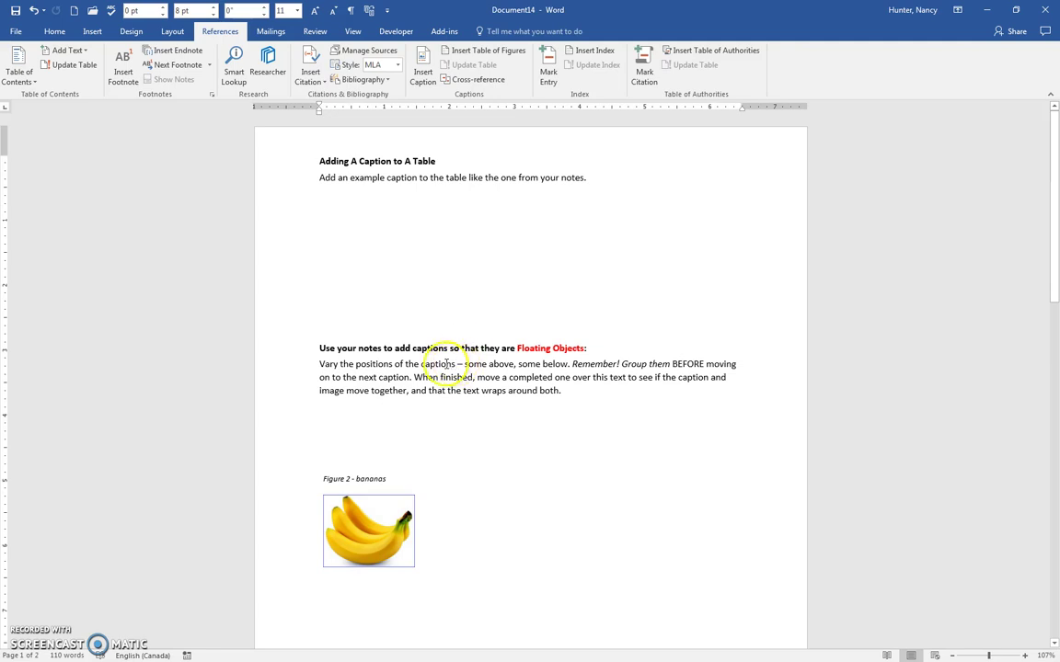
Update all fields so the fruit table caption reads 'Table 1 - Table Caption Example'.
{"action": "scroll", "coordinate": [444, 366], "scroll_direction": "down", "scroll_amount": 15}
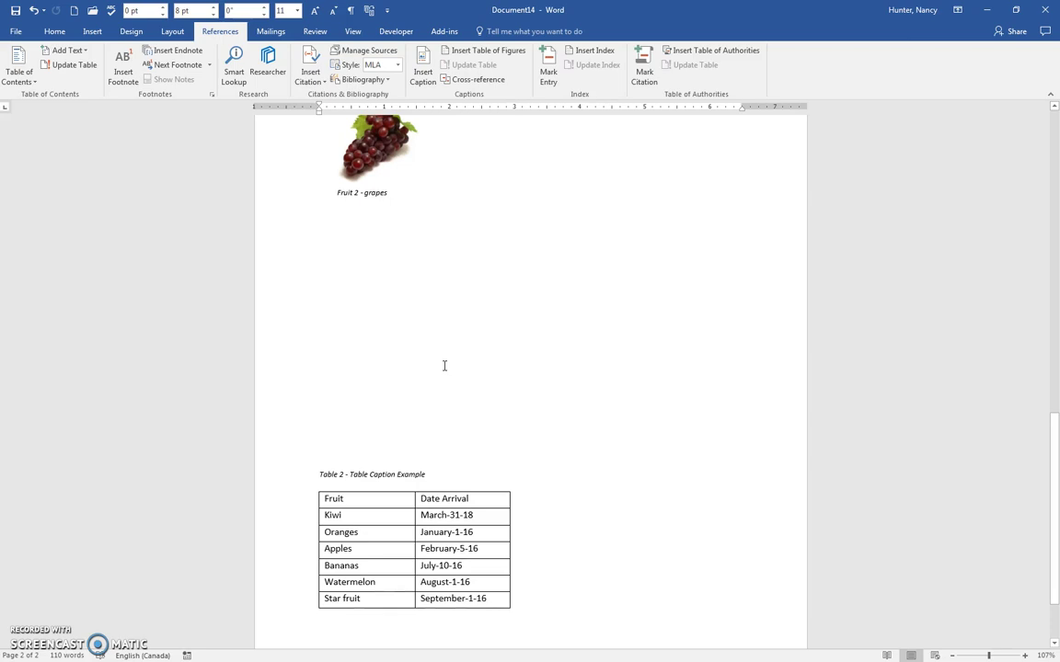
{"action": "scroll", "coordinate": [444, 364], "scroll_direction": "up", "scroll_amount": 15}
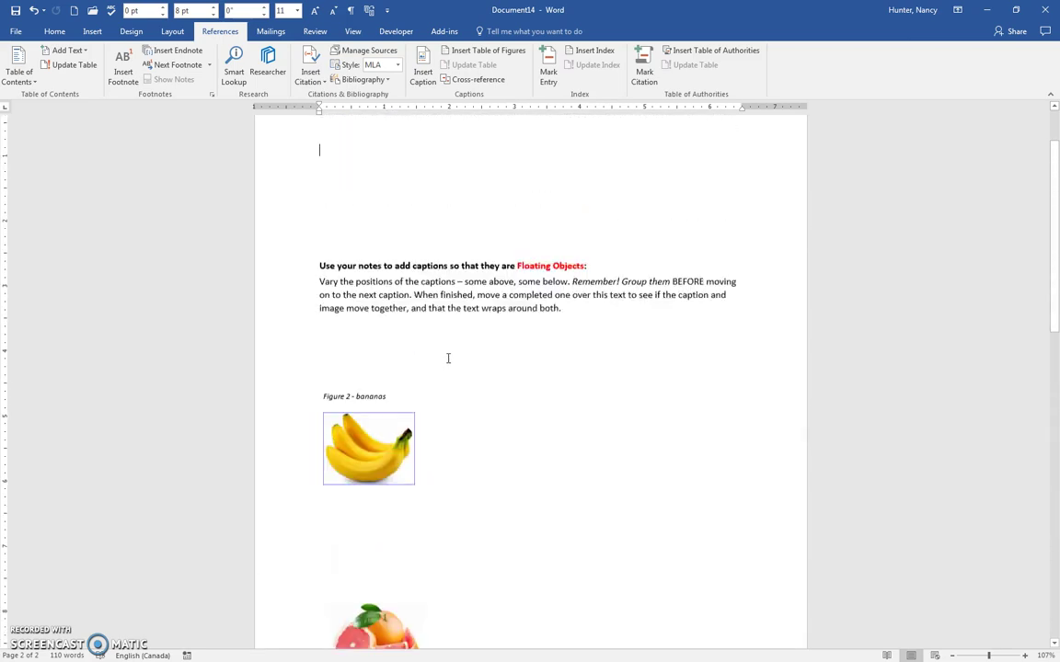
{"action": "scroll", "coordinate": [448, 358], "scroll_direction": "up", "scroll_amount": 1}
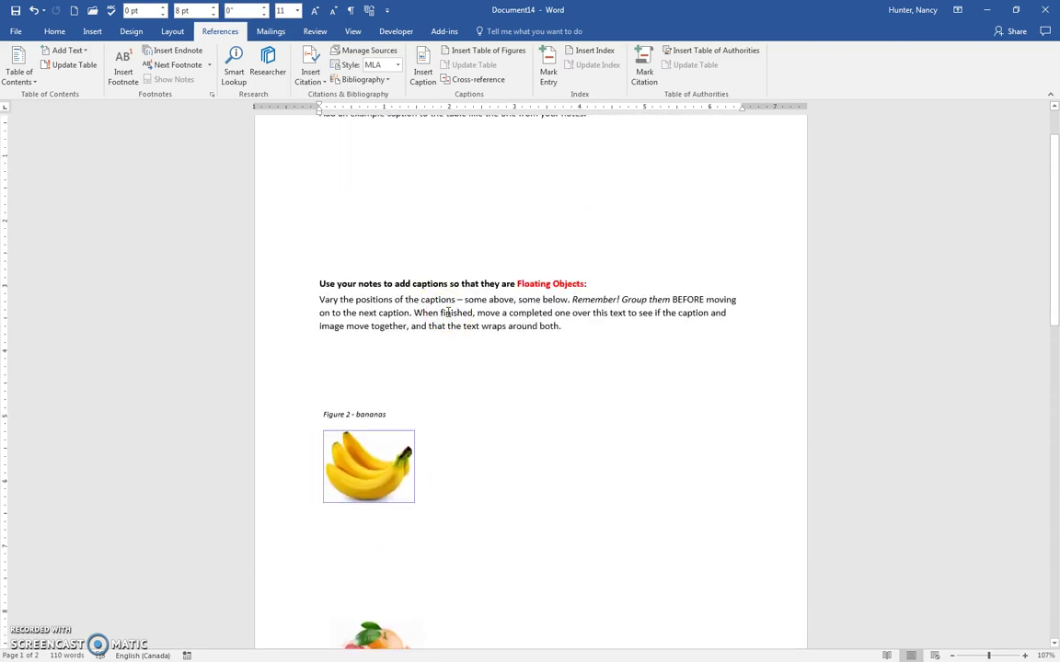
{"action": "key", "text": "ctrl+a"}
{"action": "right_click", "coordinate": [450, 317]}
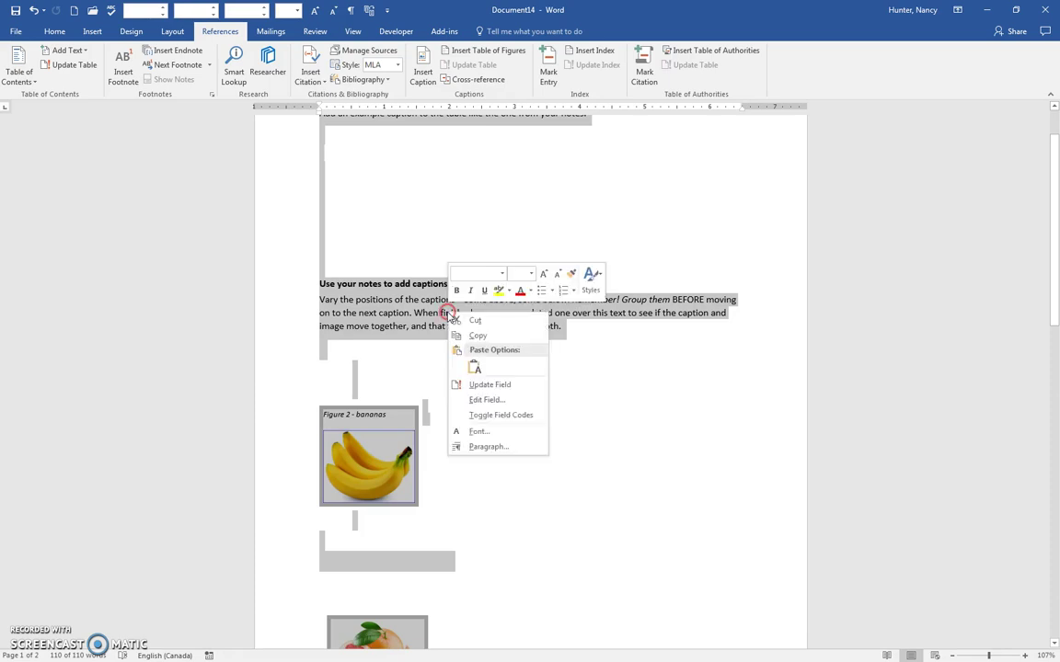
{"action": "left_click", "coordinate": [496, 391]}
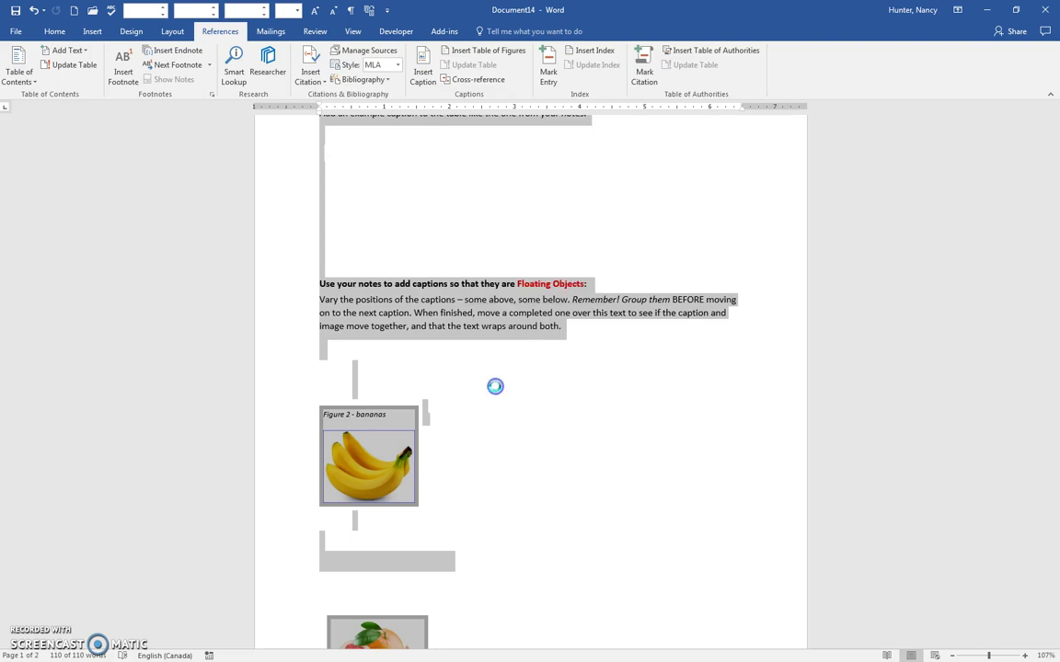
{"action": "left_click", "coordinate": [469, 329]}
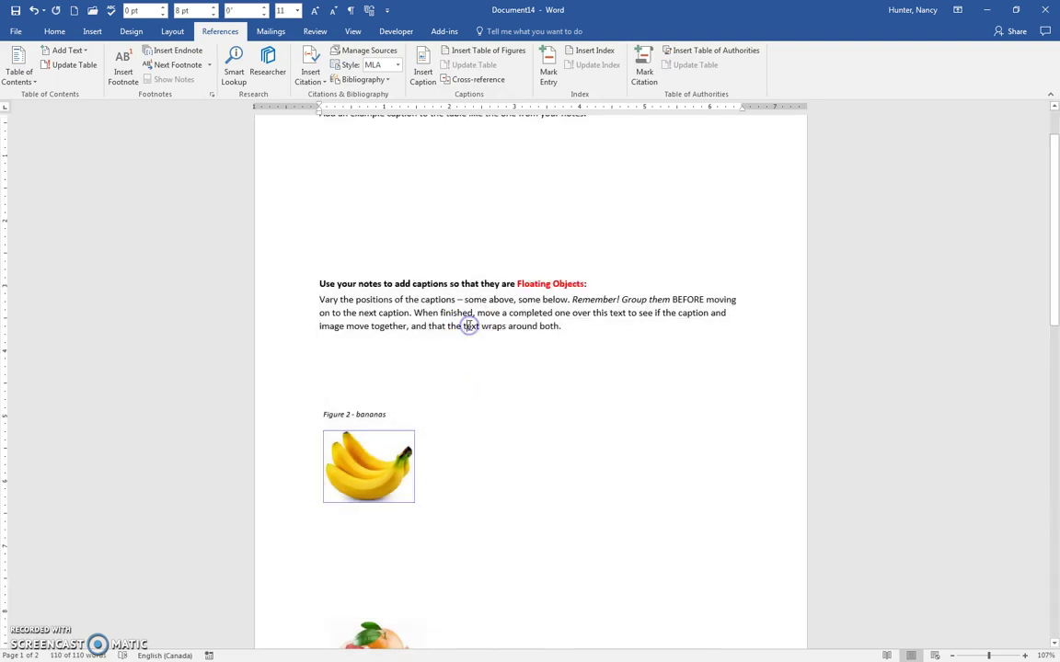
{"action": "scroll", "coordinate": [469, 327], "scroll_direction": "down", "scroll_amount": 12}
{"action": "scroll", "coordinate": [470, 327], "scroll_direction": "down", "scroll_amount": 3}
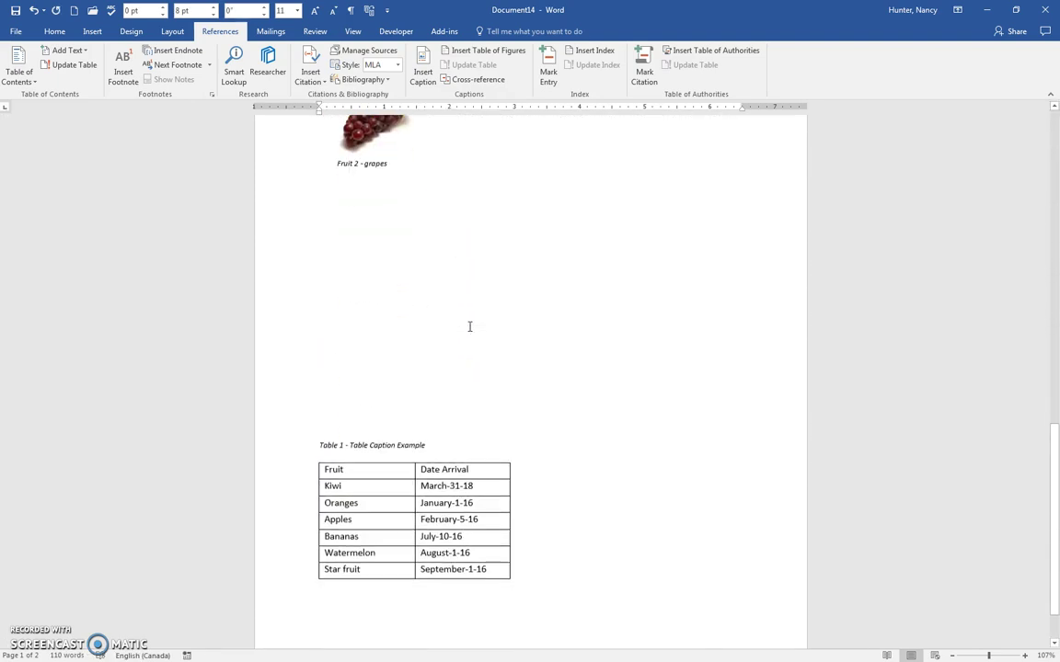
{"action": "left_click", "coordinate": [336, 445]}
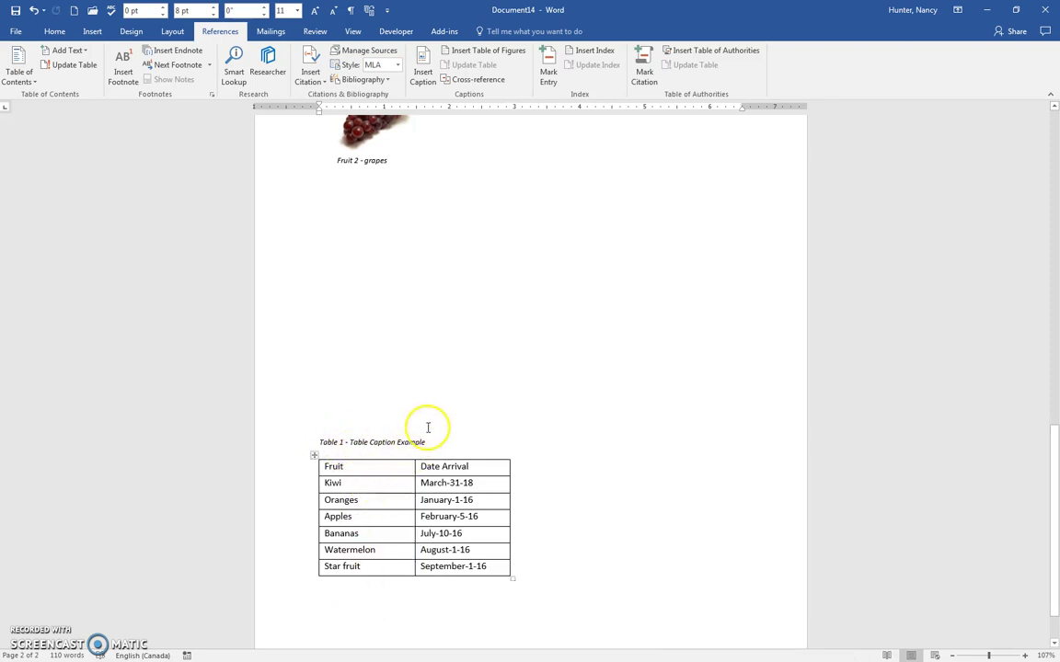
Drag the grouped grapefruit picture and 'Figure 1 - grapefruit' caption into the instructions paragraph.
{"action": "scroll", "coordinate": [449, 365], "scroll_direction": "up", "scroll_amount": 7}
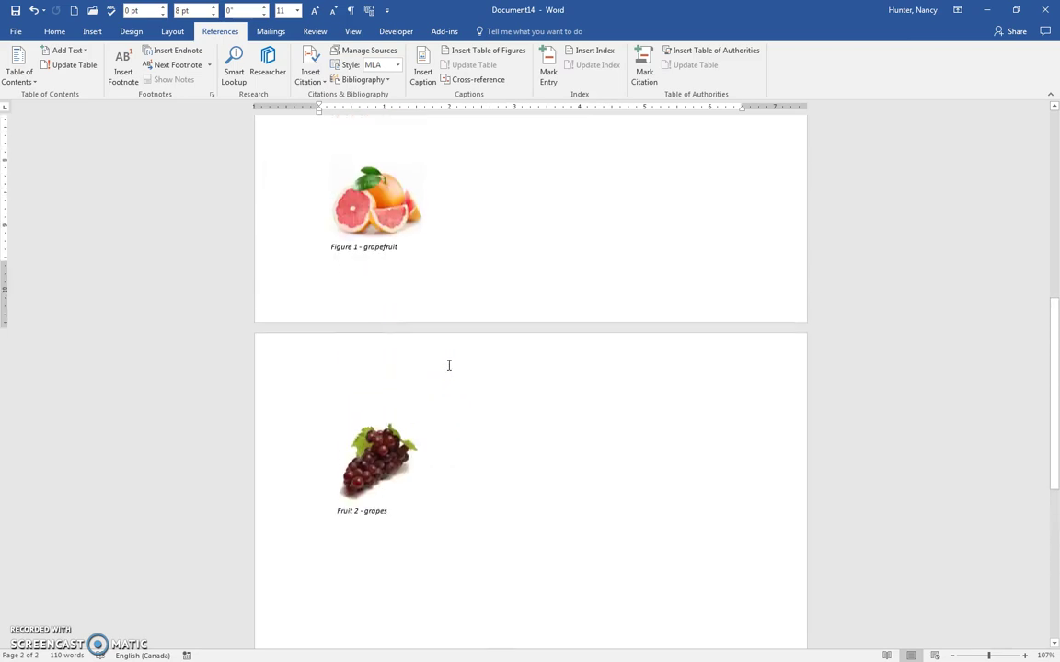
{"action": "scroll", "coordinate": [449, 365], "scroll_direction": "up", "scroll_amount": 7}
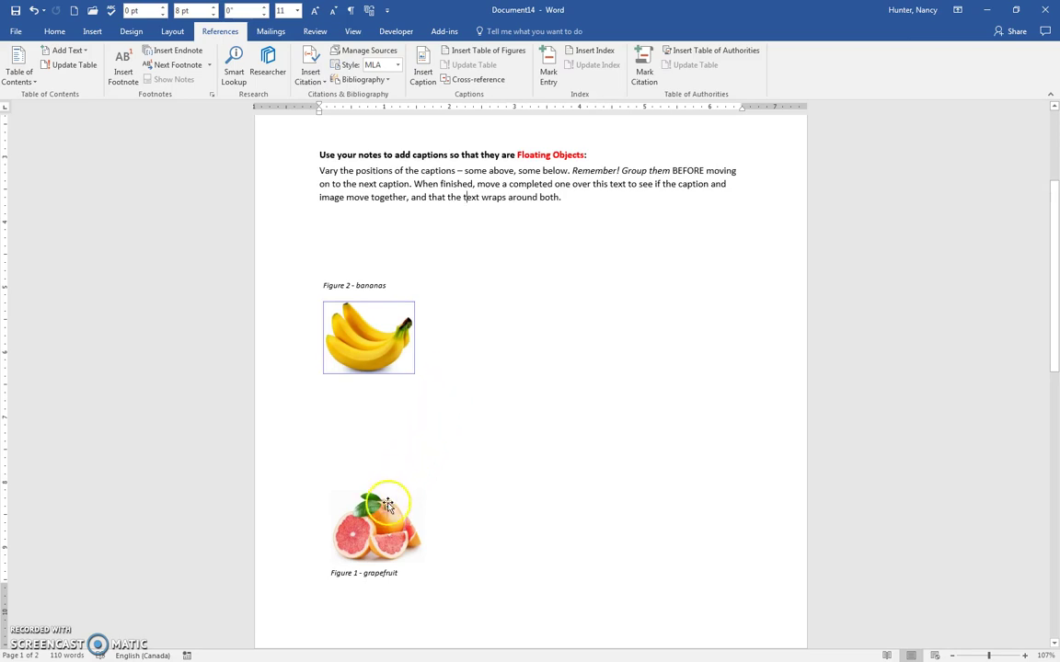
{"action": "left_click", "coordinate": [376, 528]}
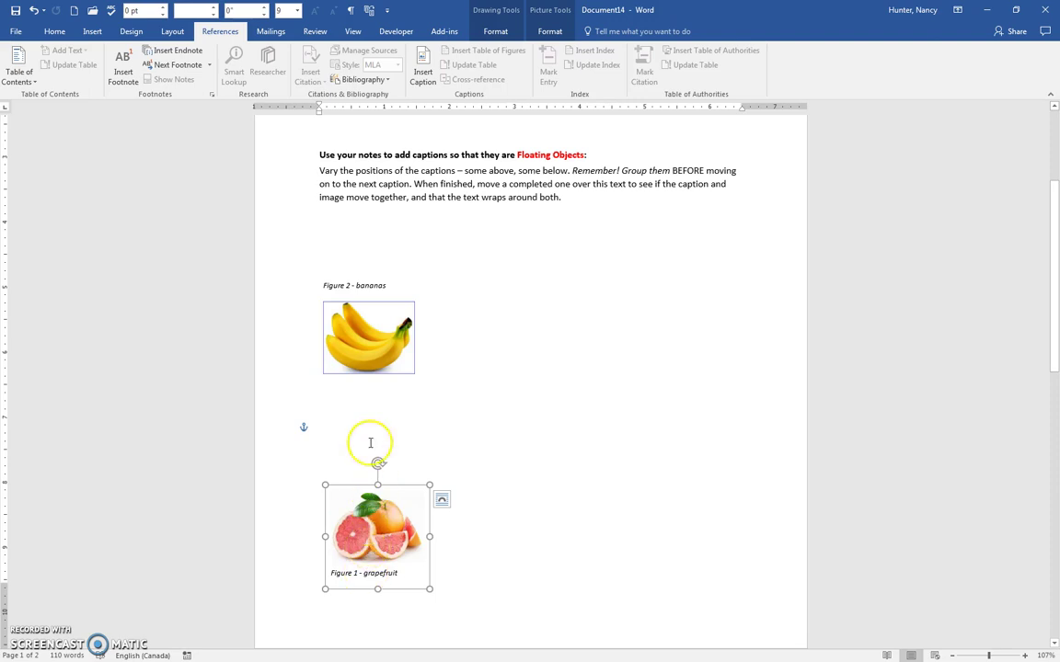
{"action": "left_click_drag", "start_coordinate": [361, 542], "coordinate": [429, 188]}
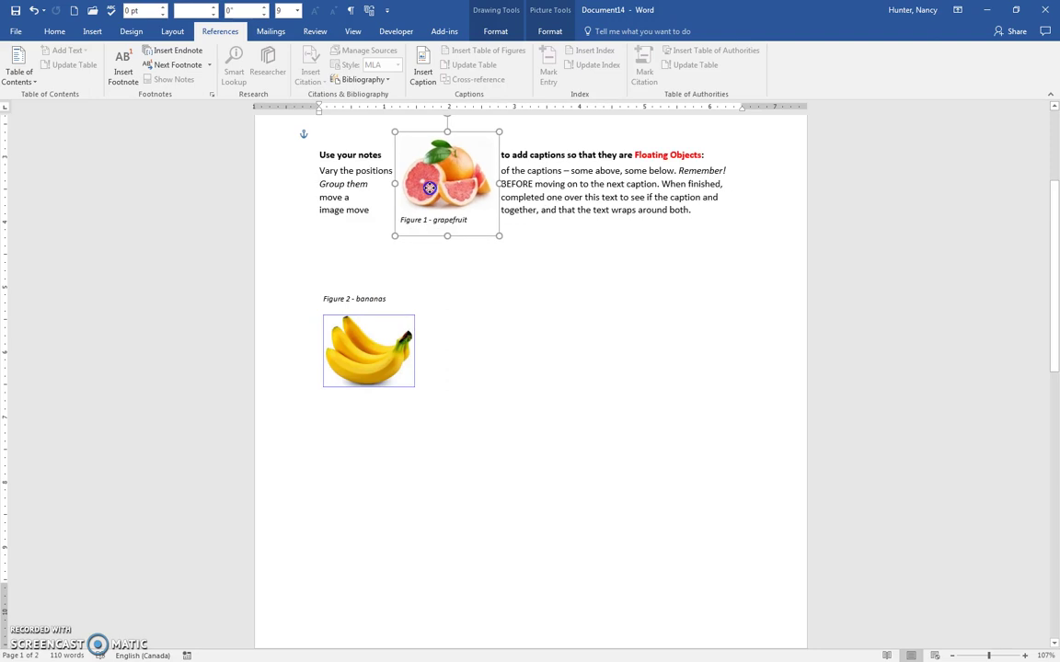
Ungroup the grapes picture from its caption.
{"action": "scroll", "coordinate": [432, 345], "scroll_direction": "down", "scroll_amount": 5}
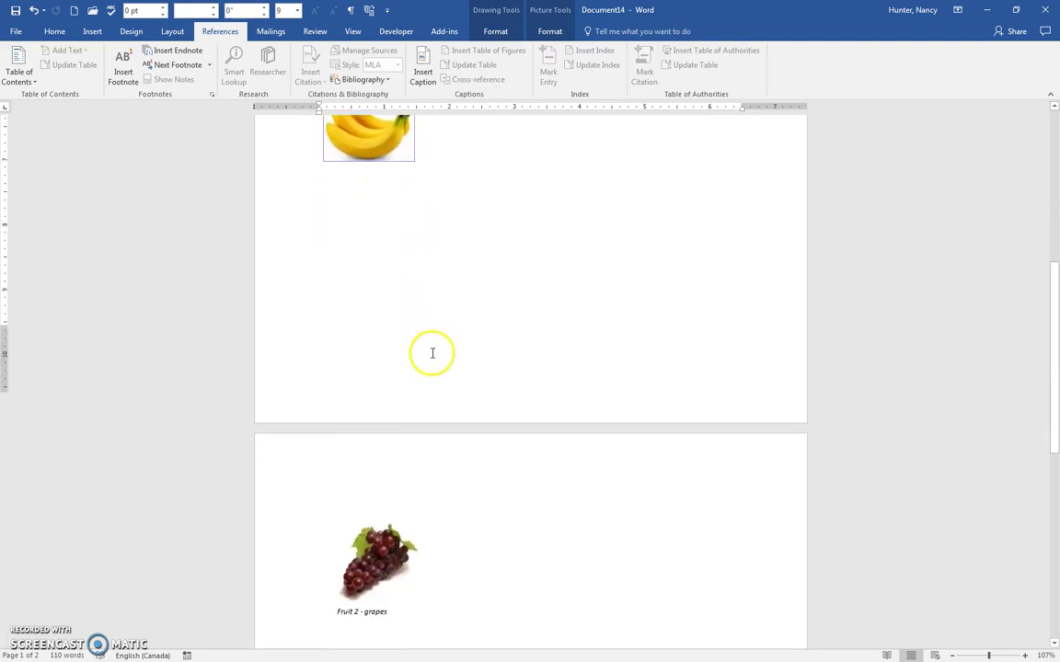
{"action": "left_click", "coordinate": [379, 533]}
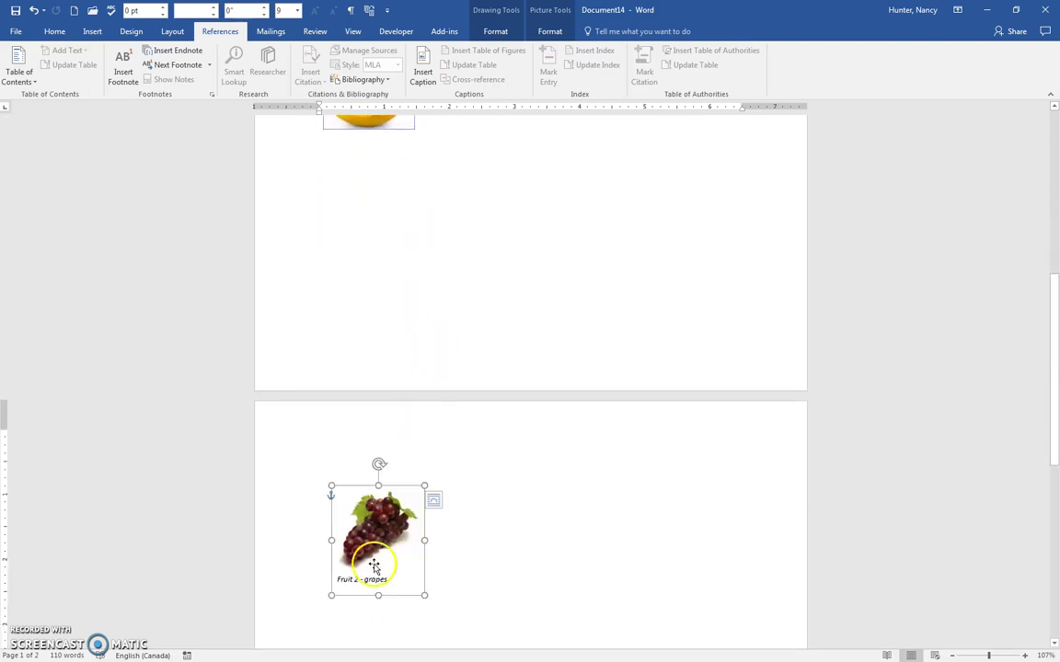
{"action": "left_click", "coordinate": [355, 581]}
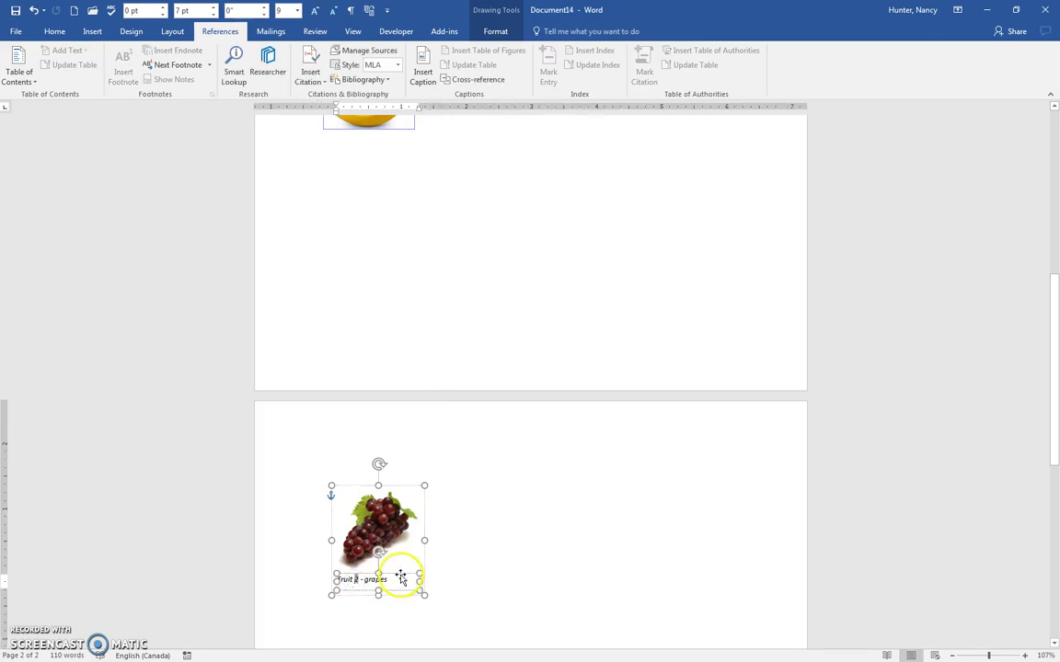
{"action": "right_click", "coordinate": [398, 521]}
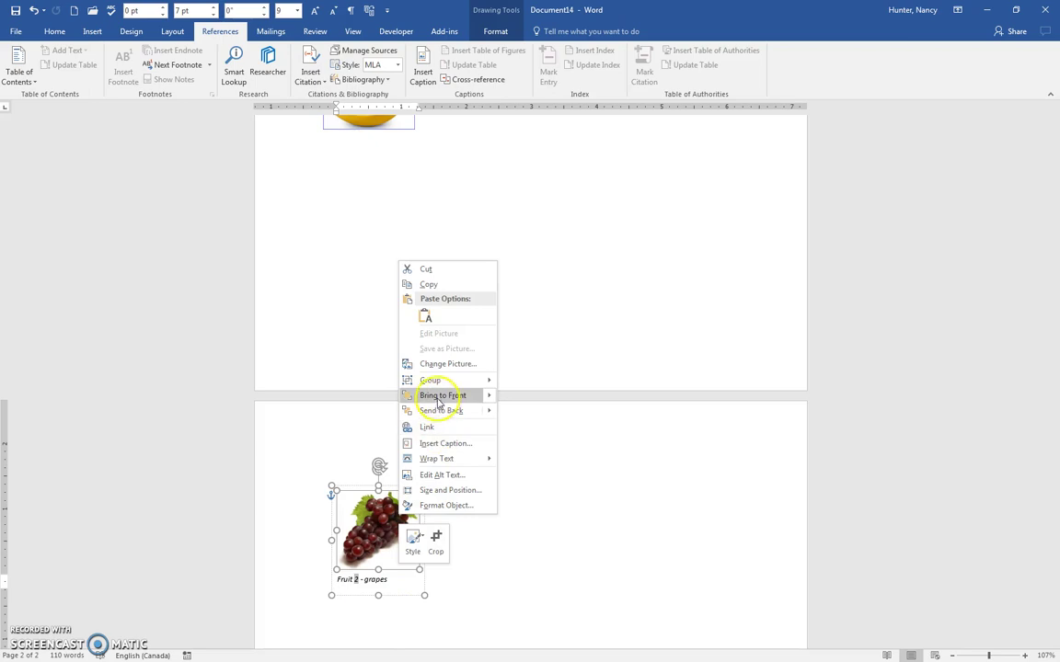
{"action": "mouse_move", "coordinate": [439, 380]}
{"action": "left_click", "coordinate": [530, 395]}
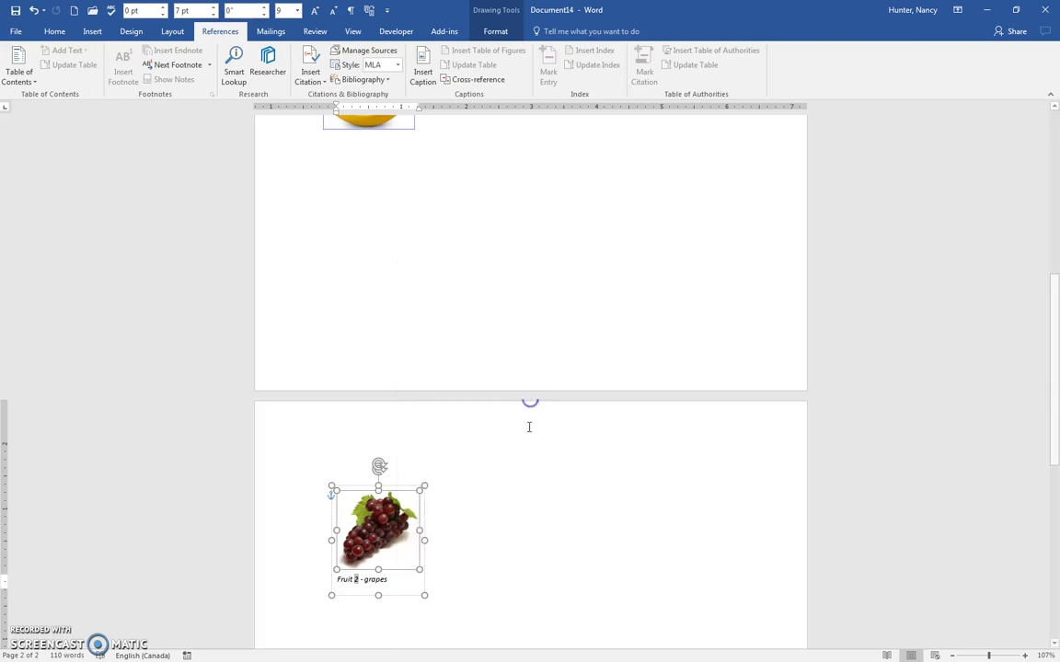
{"action": "left_click", "coordinate": [525, 554]}
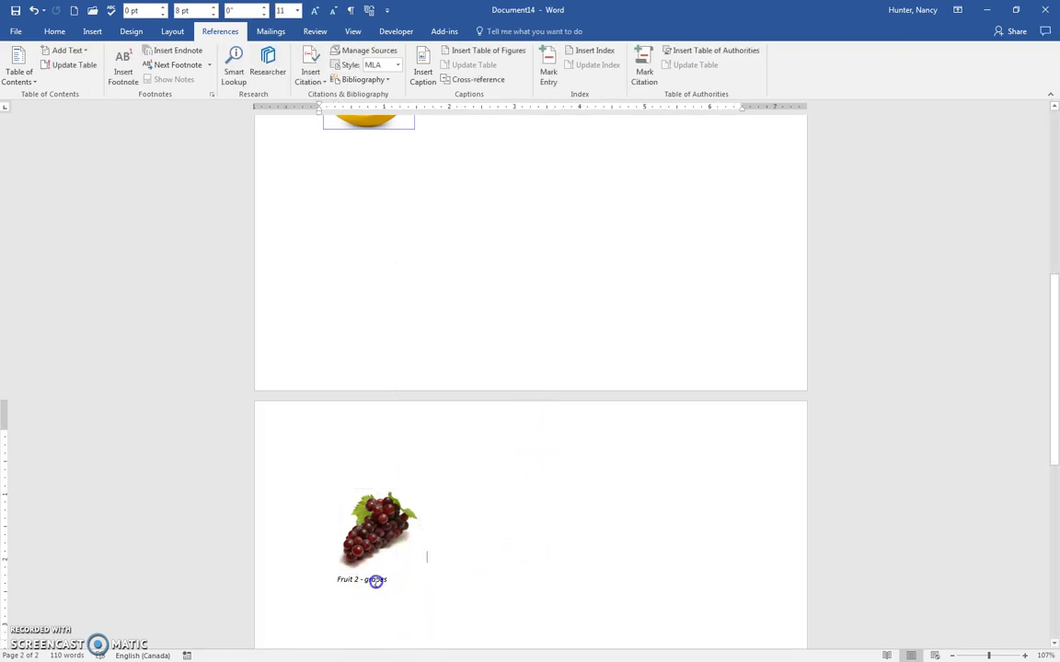
Delete the 'Fruit 2 - grapes' caption box, leaving the grapes picture selected.
{"action": "left_click", "coordinate": [413, 576]}
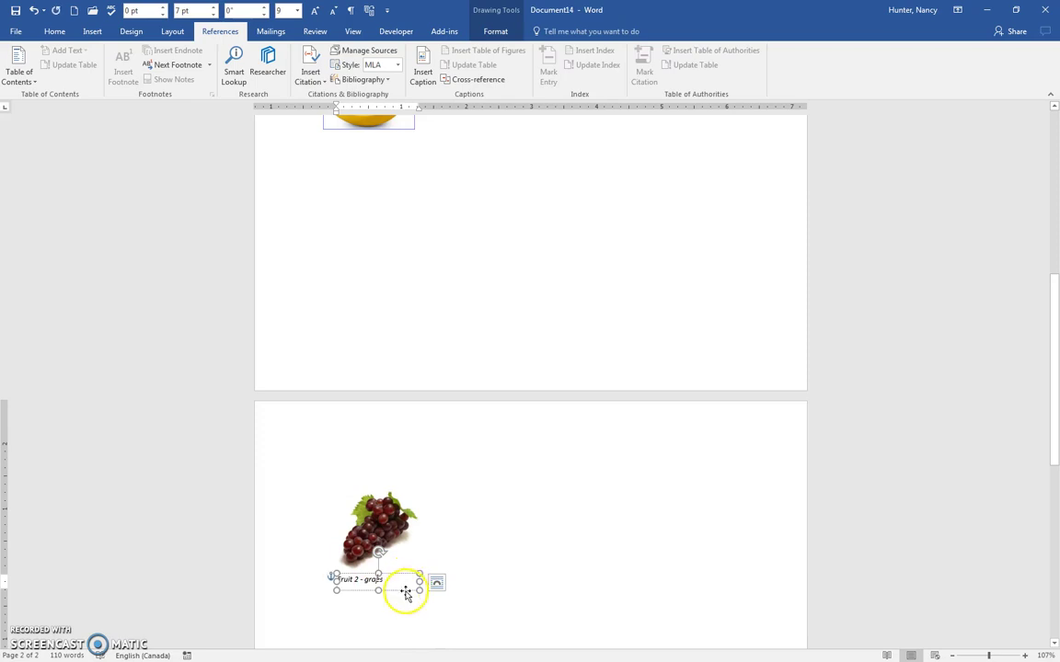
{"action": "left_click", "coordinate": [408, 573]}
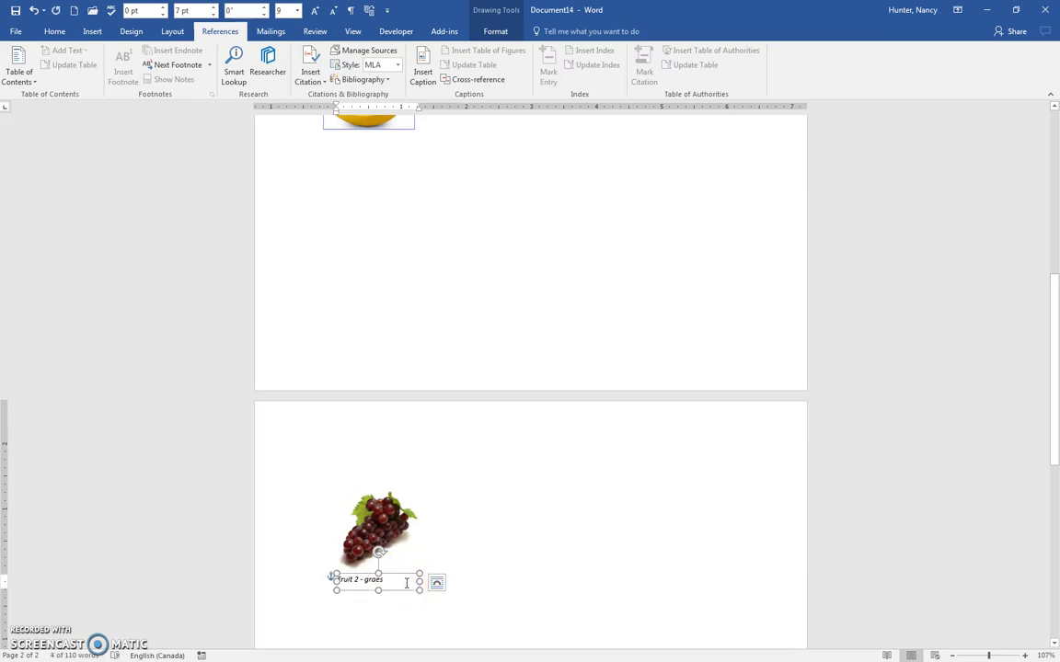
{"action": "key", "text": "Delete"}
{"action": "left_click", "coordinate": [375, 537]}
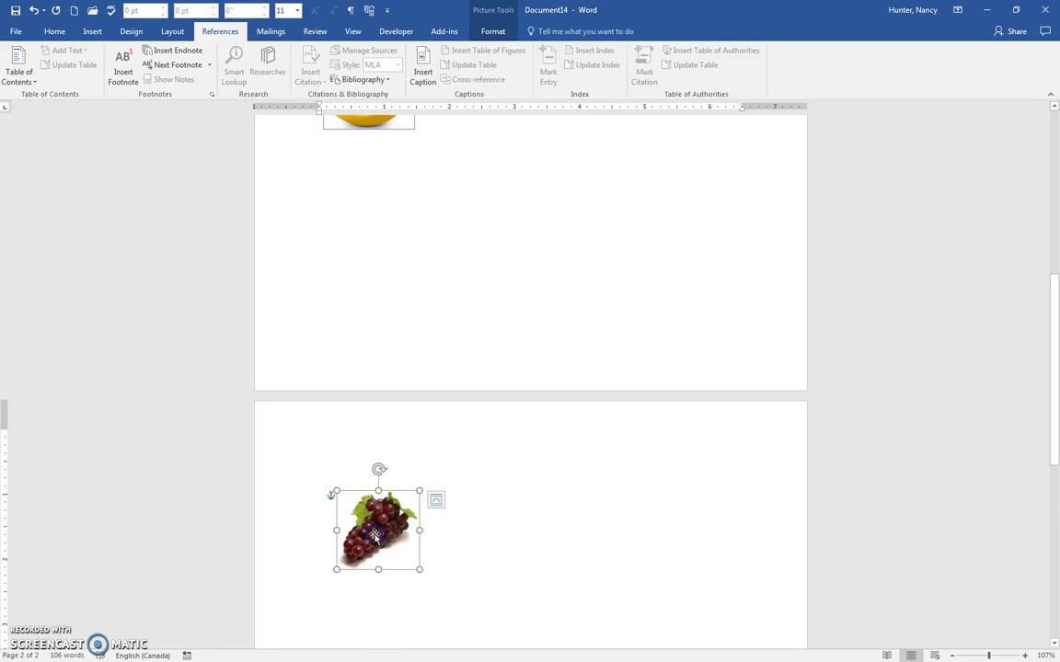
Insert a 'Figure 3 - grapes' caption with the Figure label, positioned above the grapes picture.
{"action": "left_click", "coordinate": [421, 70]}
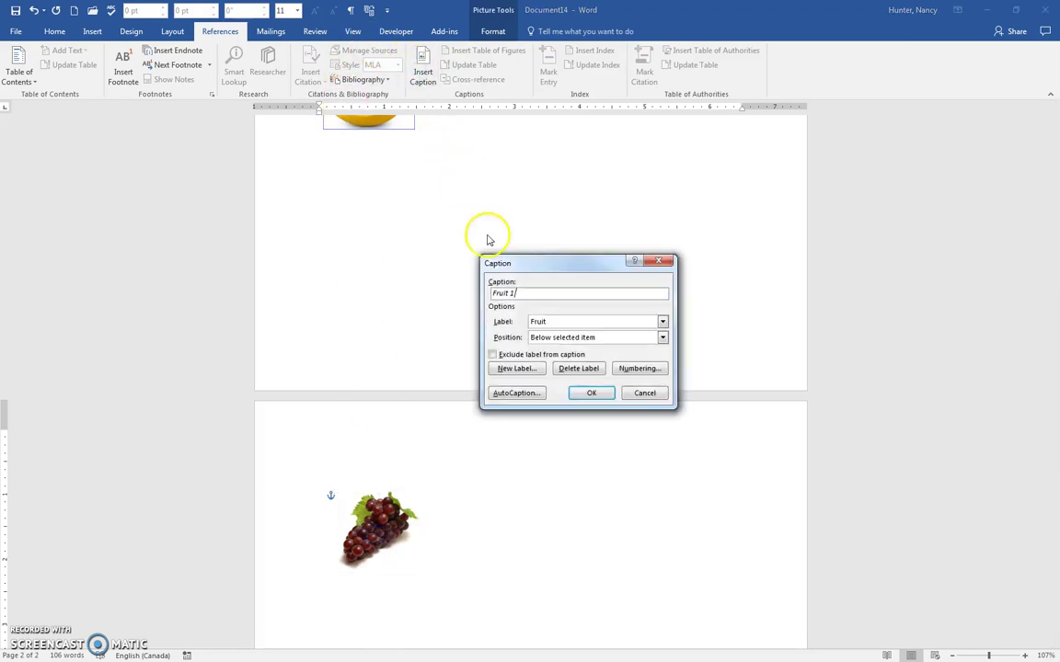
{"action": "left_click", "coordinate": [662, 322]}
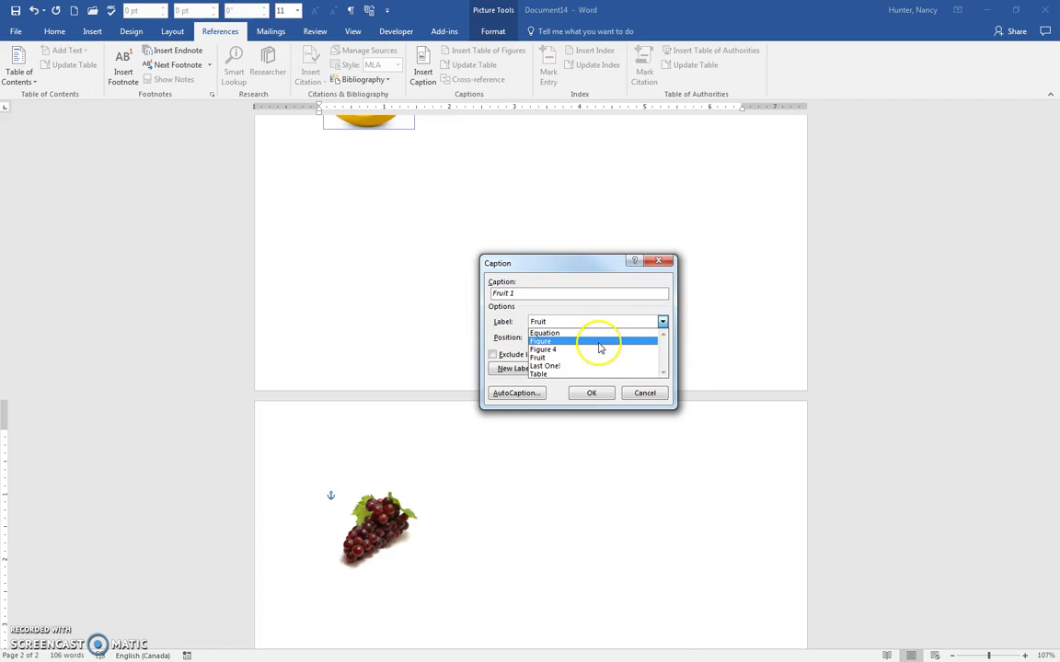
{"action": "left_click", "coordinate": [599, 341]}
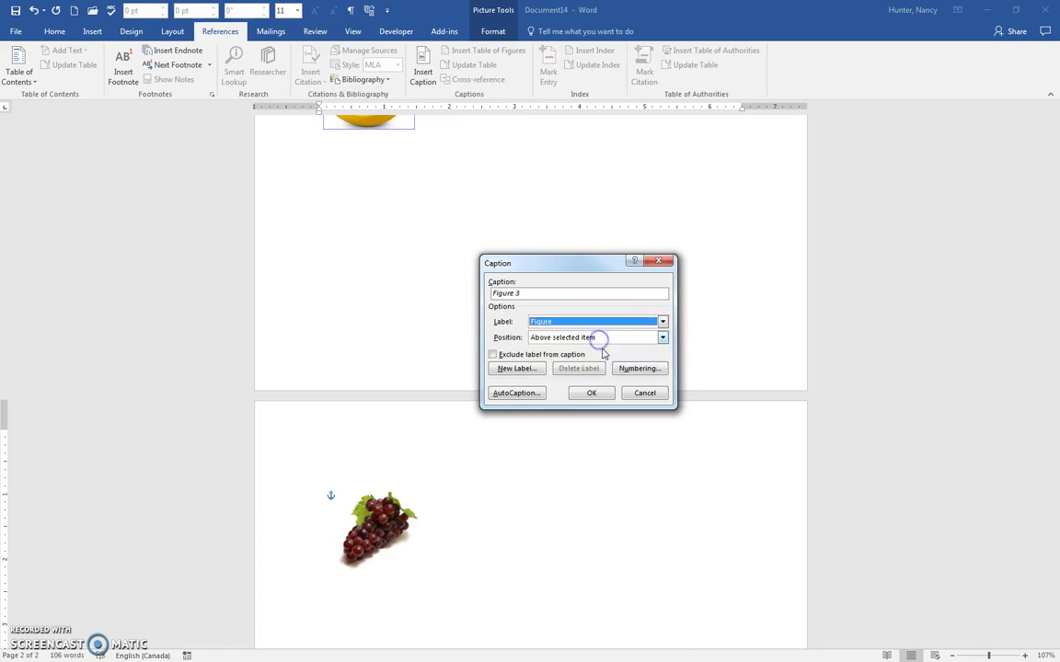
{"action": "left_click", "coordinate": [527, 294]}
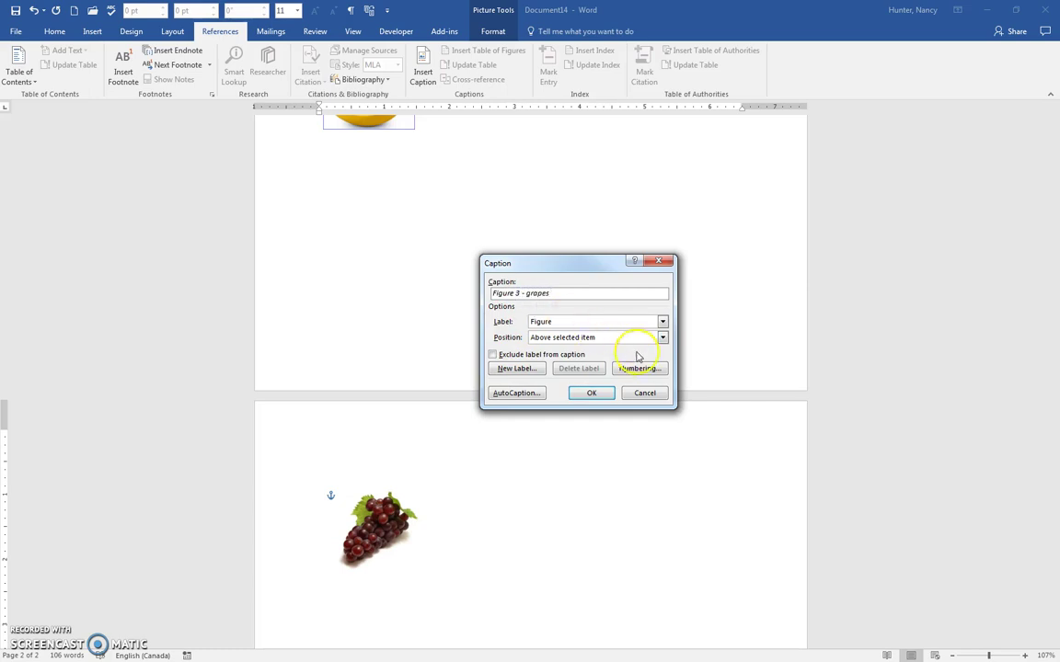
{"action": "left_click", "coordinate": [592, 394]}
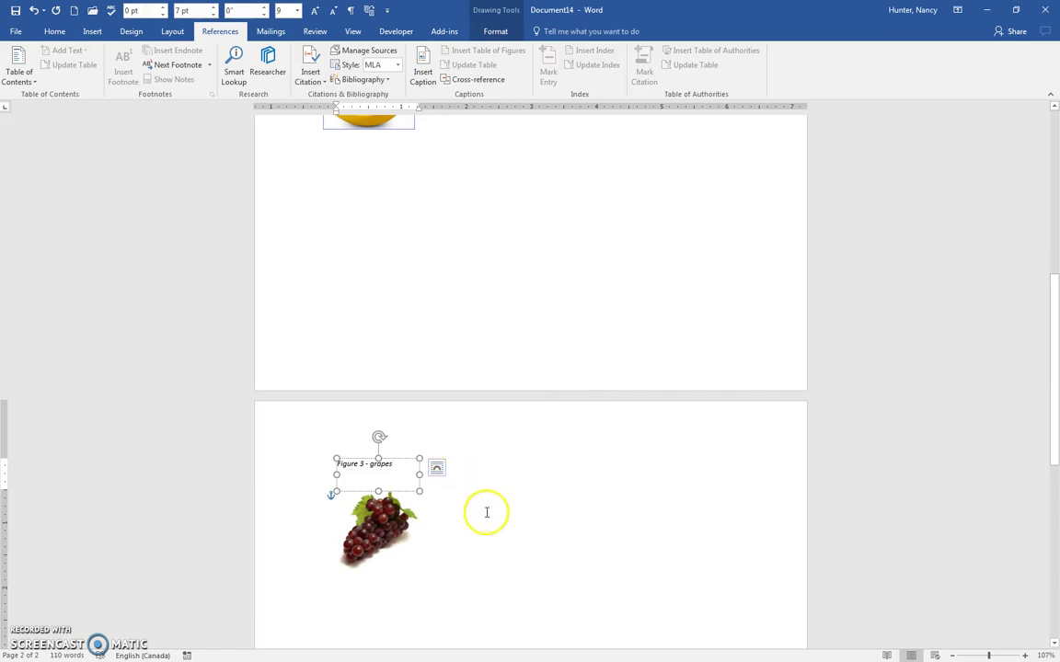
{"action": "scroll", "coordinate": [486, 510], "scroll_direction": "up", "scroll_amount": 2}
{"action": "scroll", "coordinate": [487, 507], "scroll_direction": "up", "scroll_amount": 4}
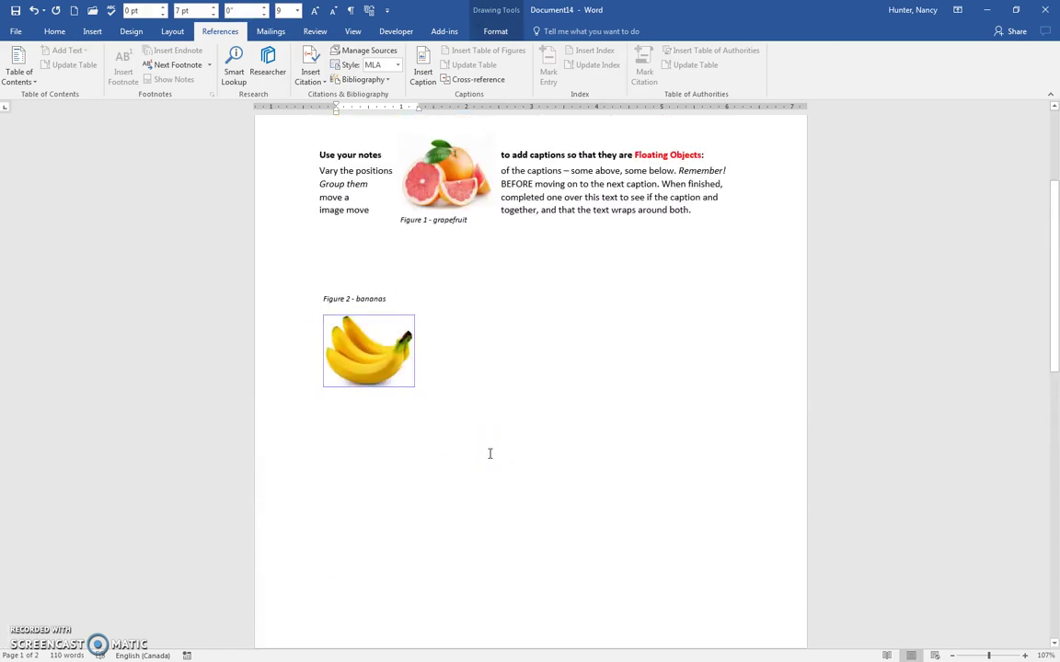
{"action": "scroll", "coordinate": [501, 428], "scroll_direction": "up", "scroll_amount": 2}
{"action": "scroll", "coordinate": [467, 481], "scroll_direction": "down", "scroll_amount": 3}
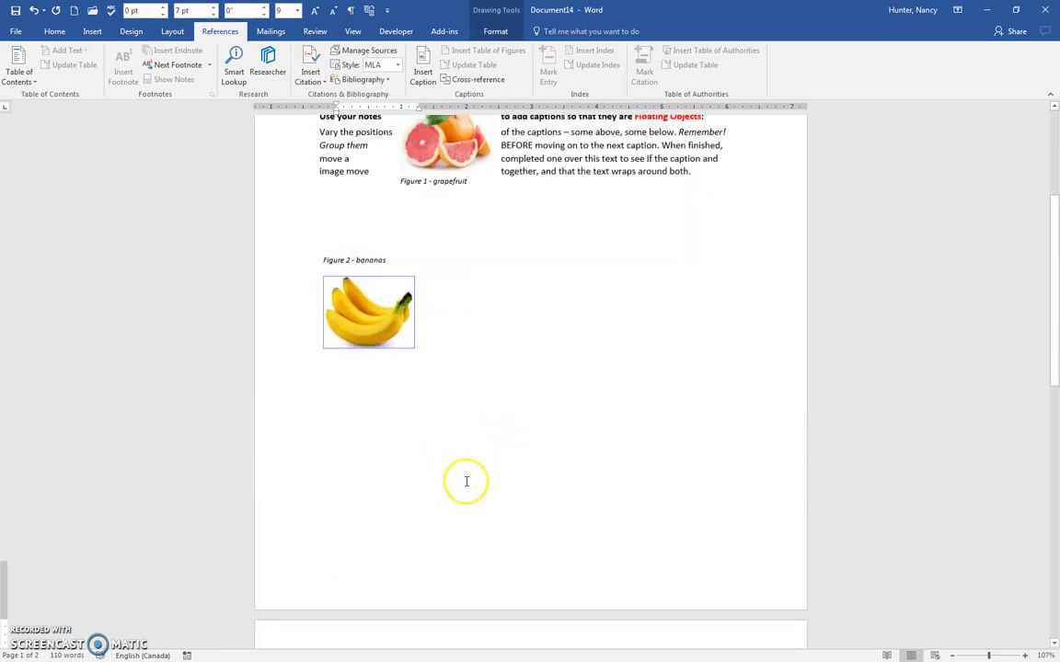
{"action": "scroll", "coordinate": [467, 481], "scroll_direction": "down", "scroll_amount": 4}
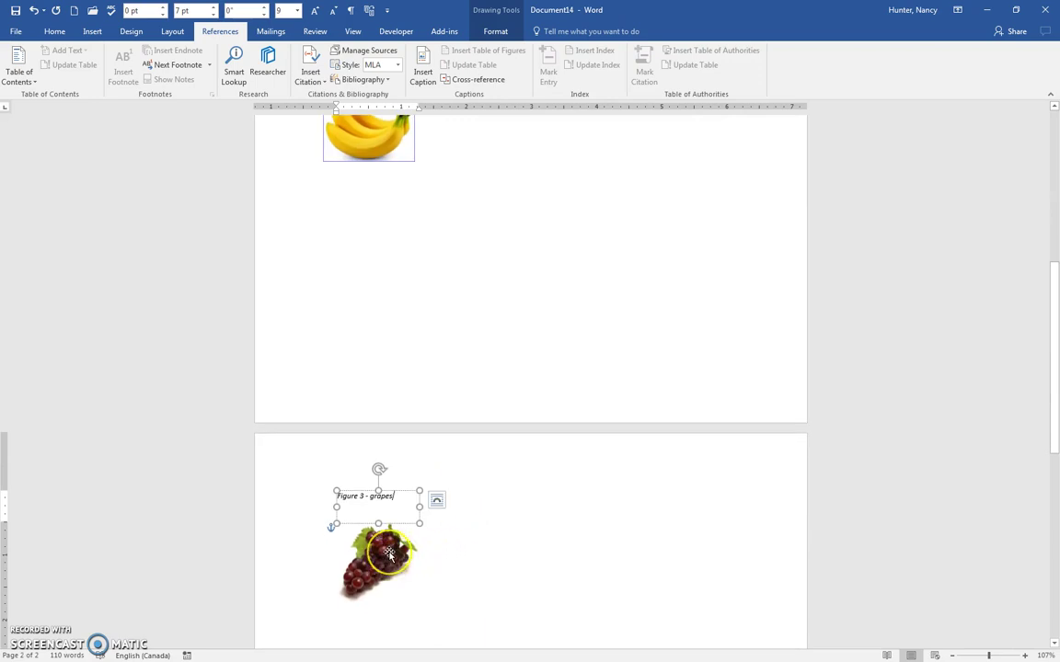
Group the grapes picture with its 'Figure 3 - grapes' caption.
{"action": "left_click", "coordinate": [390, 553]}
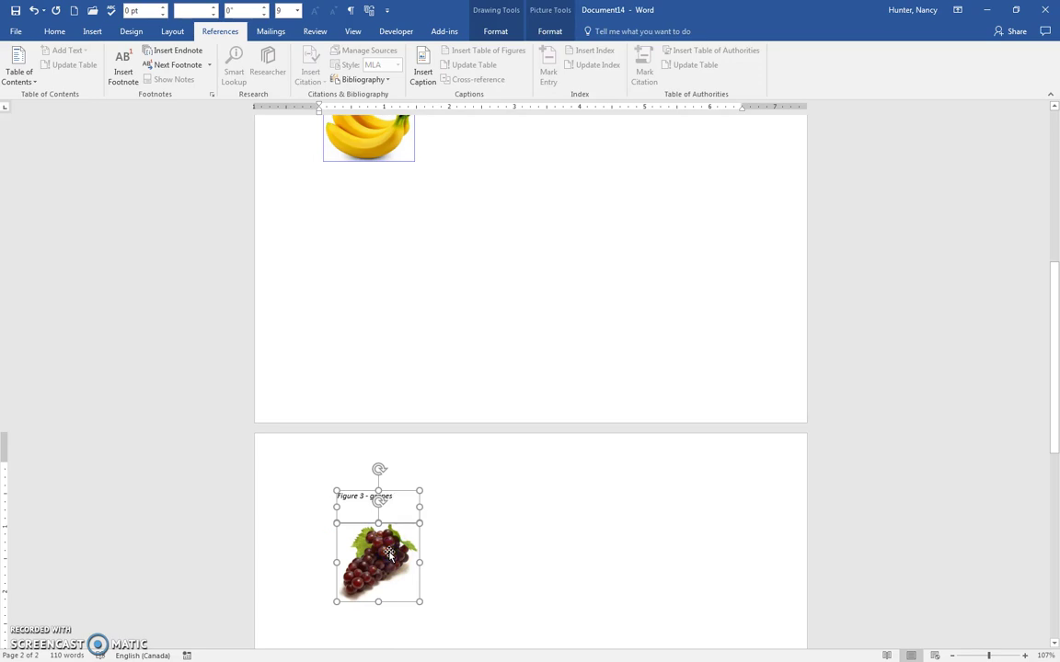
{"action": "right_click", "coordinate": [389, 552]}
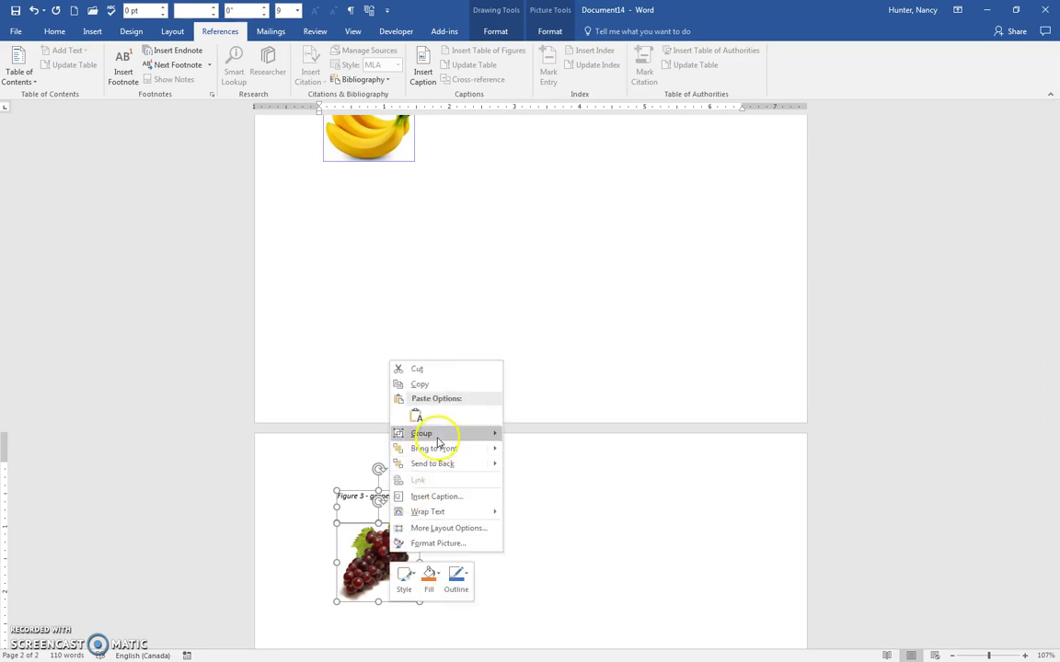
{"action": "mouse_move", "coordinate": [440, 433]}
{"action": "left_click", "coordinate": [511, 438]}
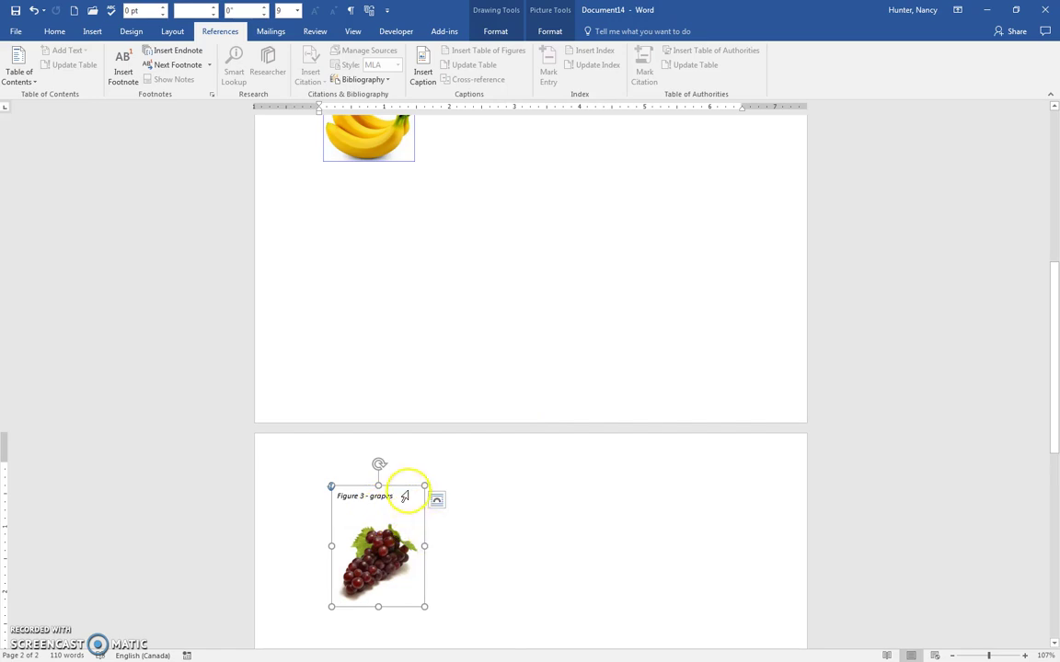
Move the grapefruit figure down onto page 2.
{"action": "left_click_drag", "start_coordinate": [406, 492], "coordinate": [566, 260]}
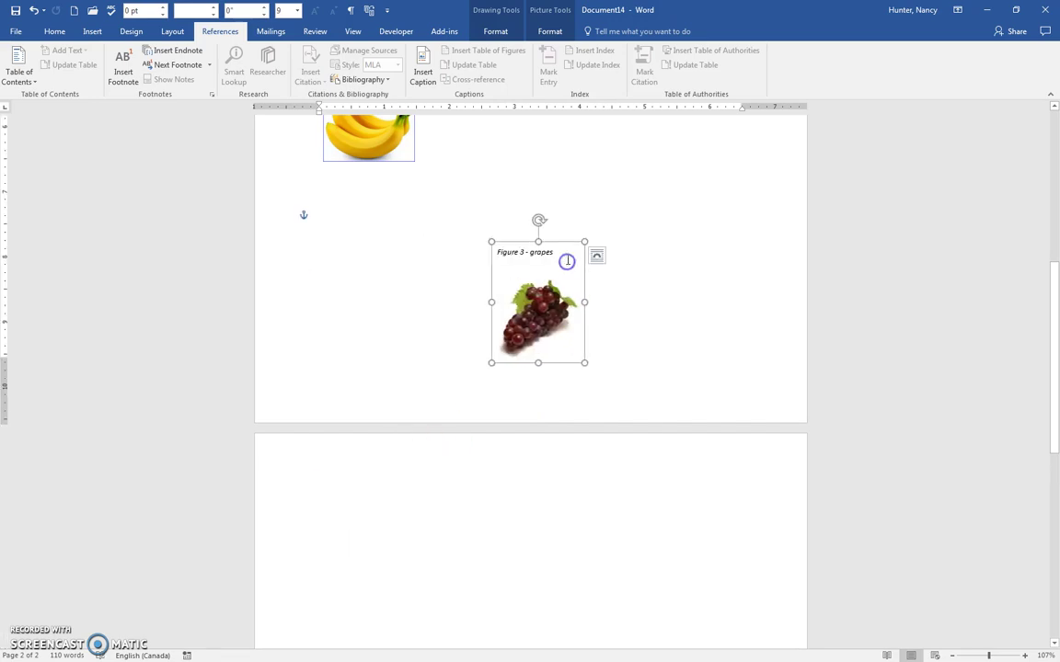
{"action": "scroll", "coordinate": [567, 260], "scroll_direction": "up", "scroll_amount": 3}
{"action": "scroll", "coordinate": [567, 260], "scroll_direction": "up", "scroll_amount": 2}
{"action": "left_click", "coordinate": [457, 198]}
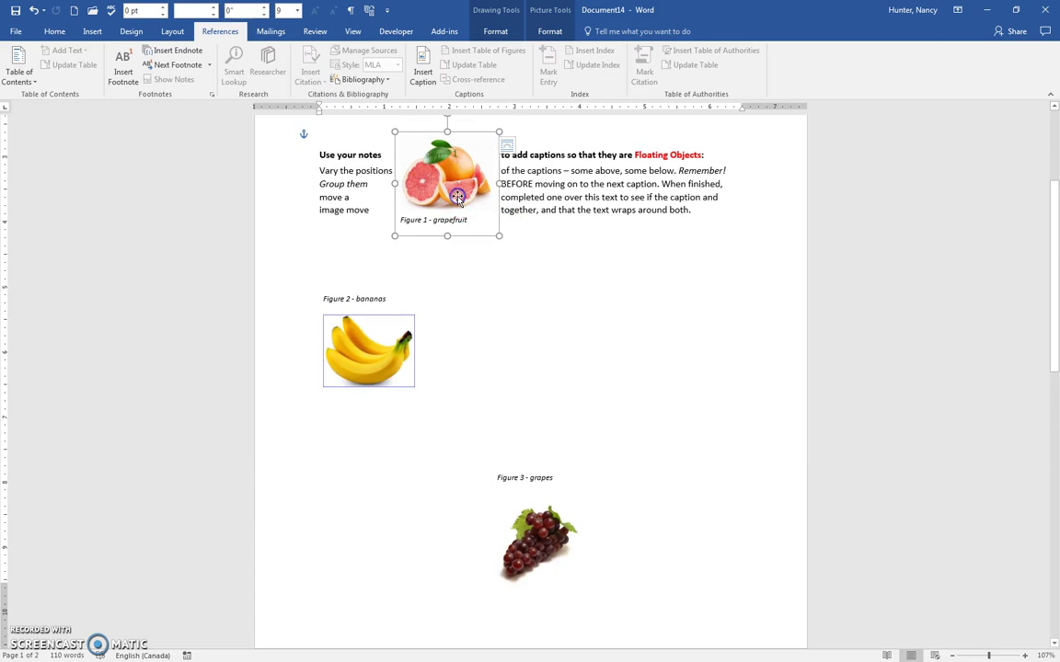
{"action": "left_click_drag", "start_coordinate": [446, 184], "coordinate": [419, 524]}
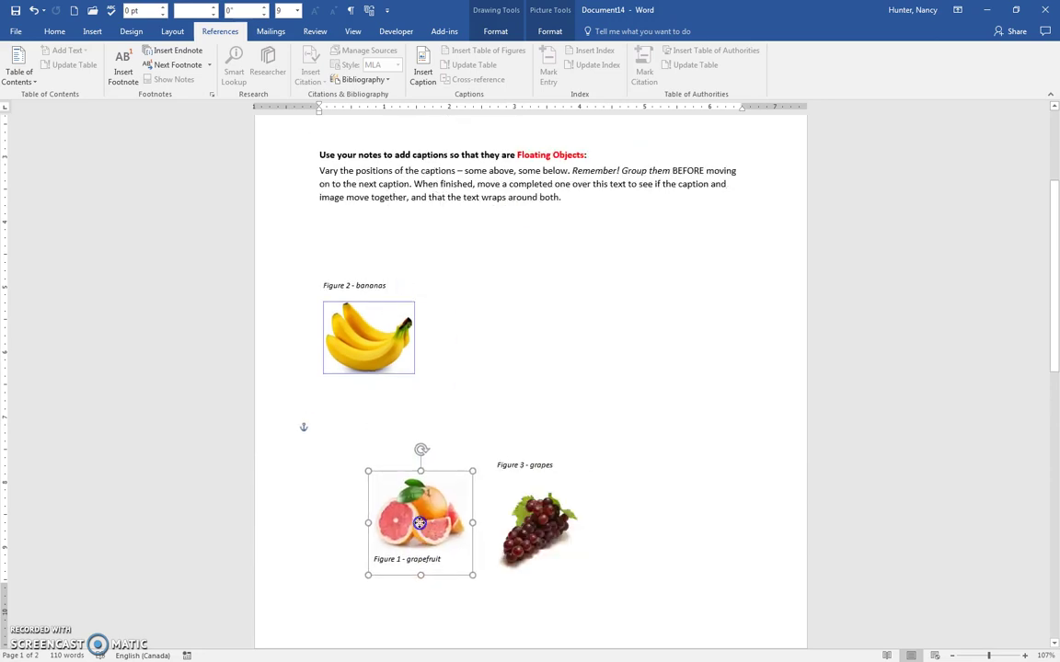
{"action": "scroll", "coordinate": [418, 430], "scroll_direction": "down", "scroll_amount": 3}
{"action": "left_click_drag", "start_coordinate": [409, 323], "coordinate": [386, 602]}
Place the grapes figure at the left of the instructions paragraph, with text wrapping around it.
{"action": "scroll", "coordinate": [416, 408], "scroll_direction": "up", "scroll_amount": 3}
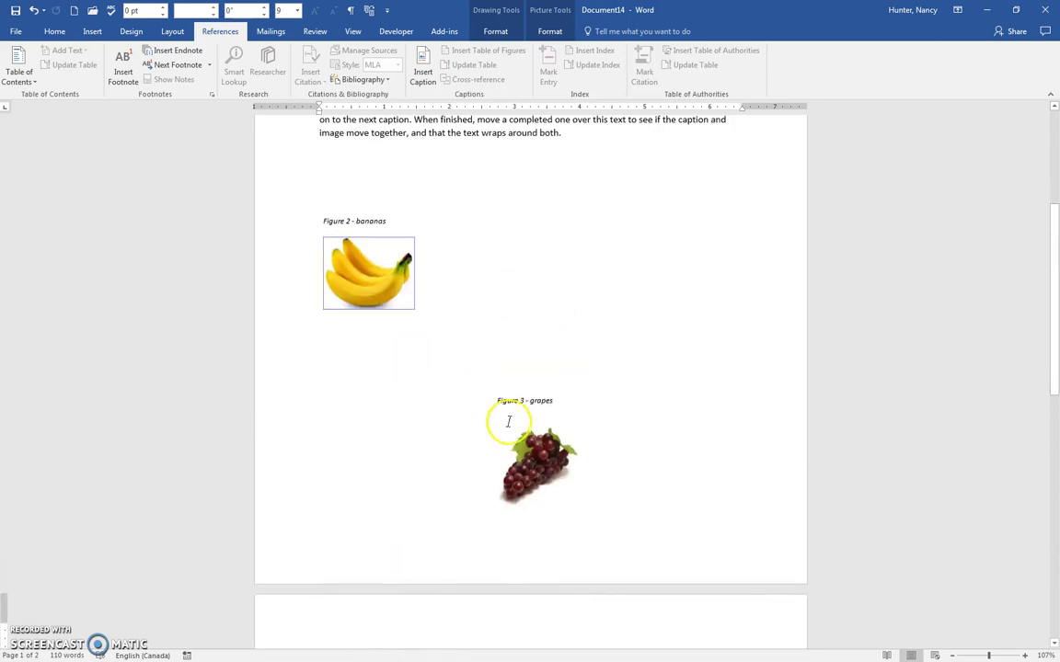
{"action": "left_click", "coordinate": [534, 457]}
{"action": "left_click_drag", "start_coordinate": [534, 458], "coordinate": [468, 176]}
{"action": "scroll", "coordinate": [466, 238], "scroll_direction": "up", "scroll_amount": 3}
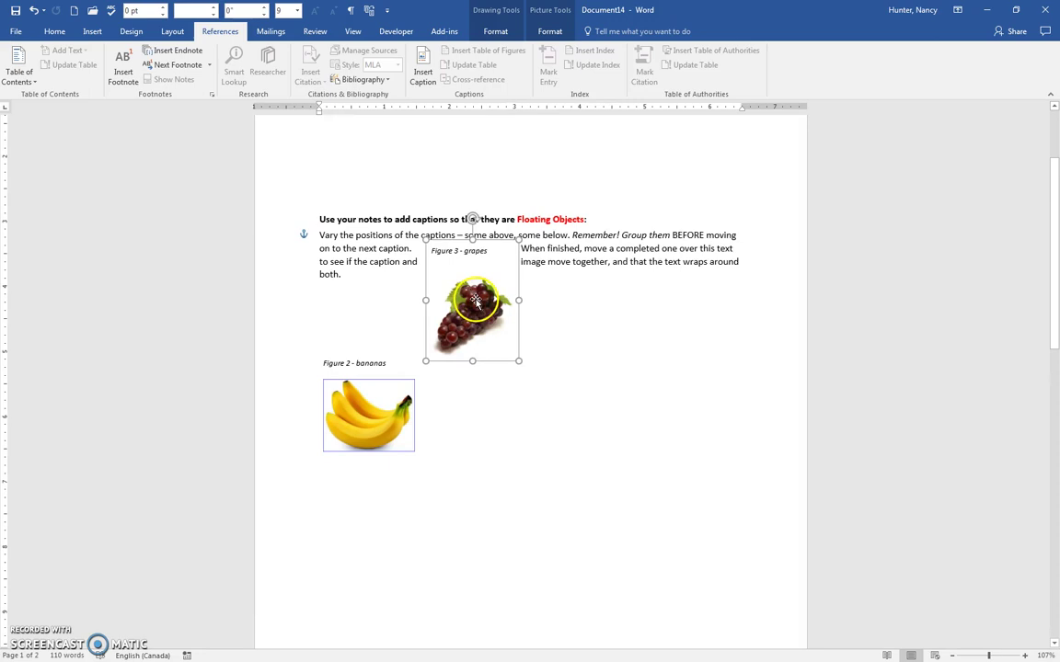
{"action": "left_click_drag", "start_coordinate": [468, 303], "coordinate": [343, 296]}
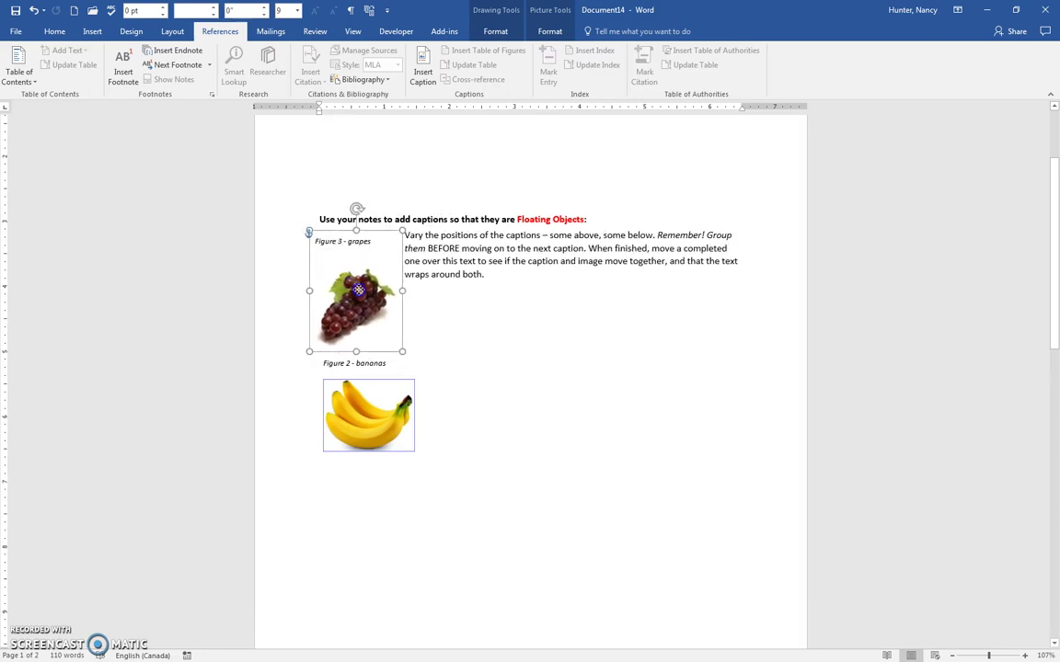
{"action": "left_click_drag", "start_coordinate": [398, 324], "coordinate": [386, 295]}
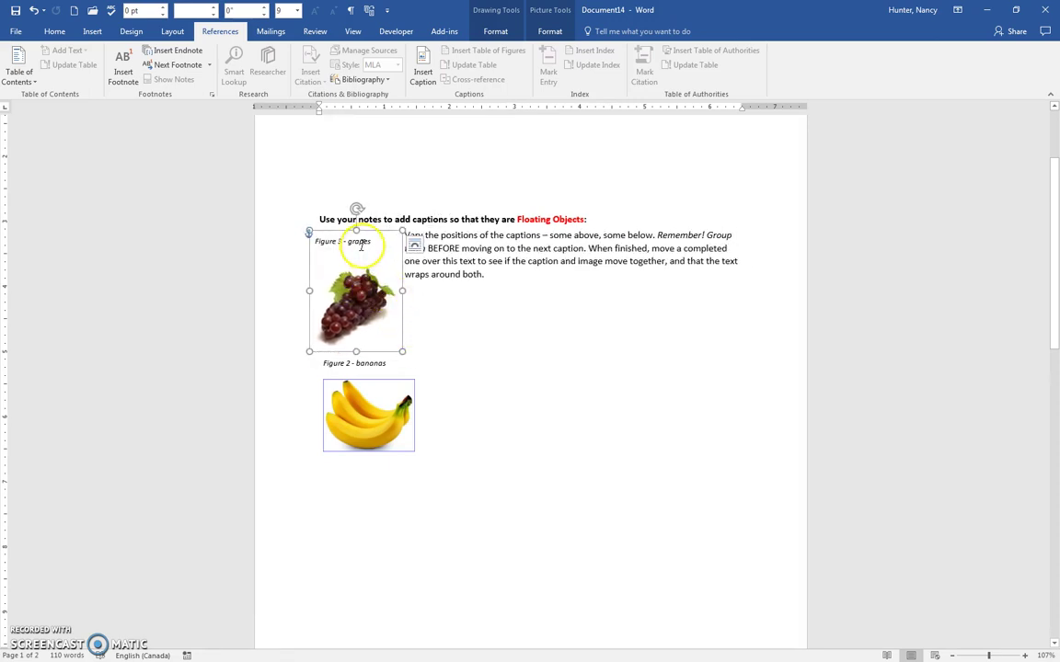
Update all document fields again, then scroll down to review the figures on page 2.
{"action": "left_click", "coordinate": [443, 253]}
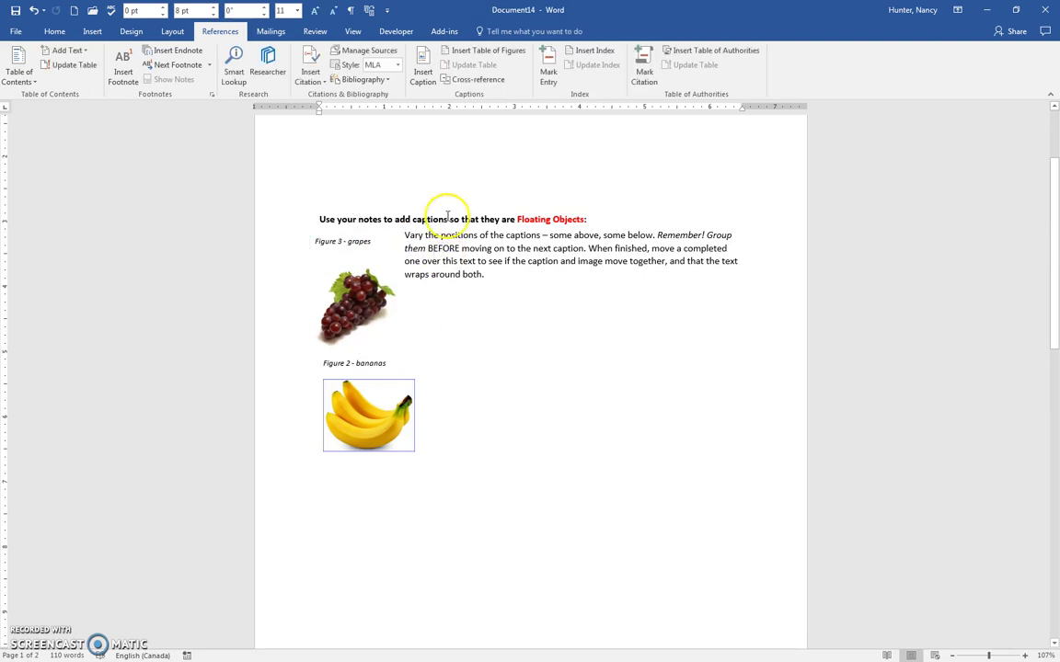
{"action": "key", "text": "ctrl+a"}
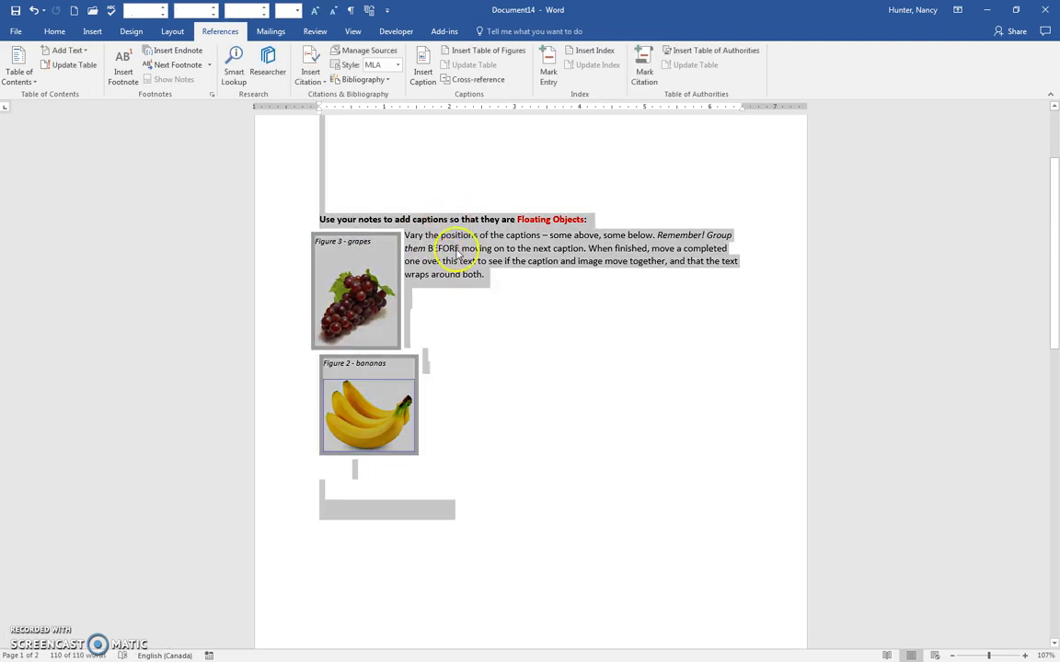
{"action": "right_click", "coordinate": [414, 228]}
{"action": "left_click", "coordinate": [500, 323]}
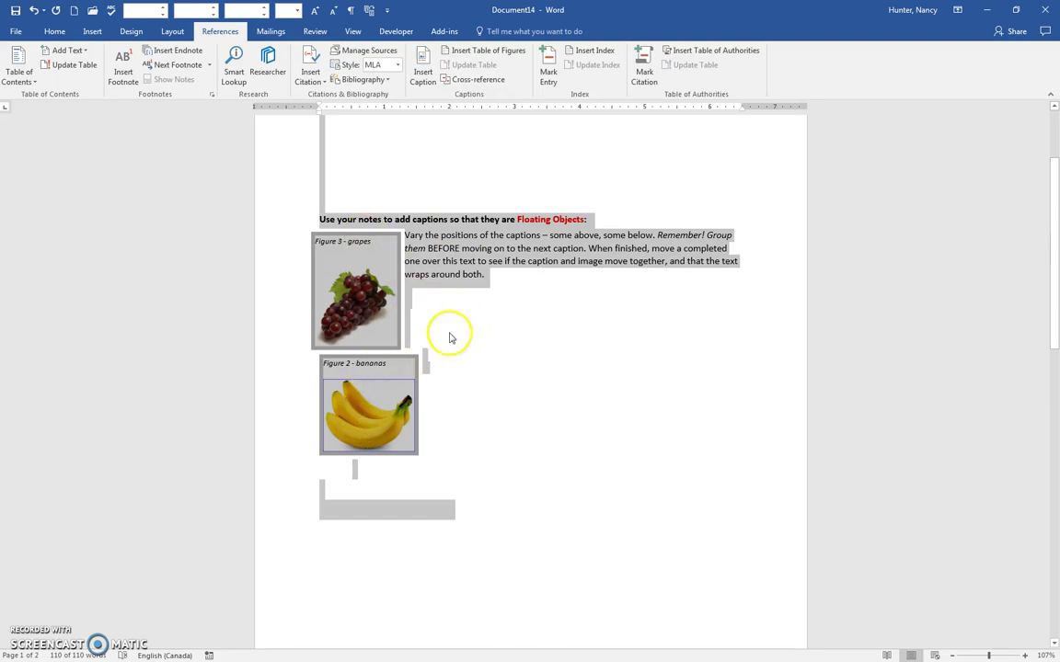
{"action": "scroll", "coordinate": [467, 285], "scroll_direction": "down", "scroll_amount": 6}
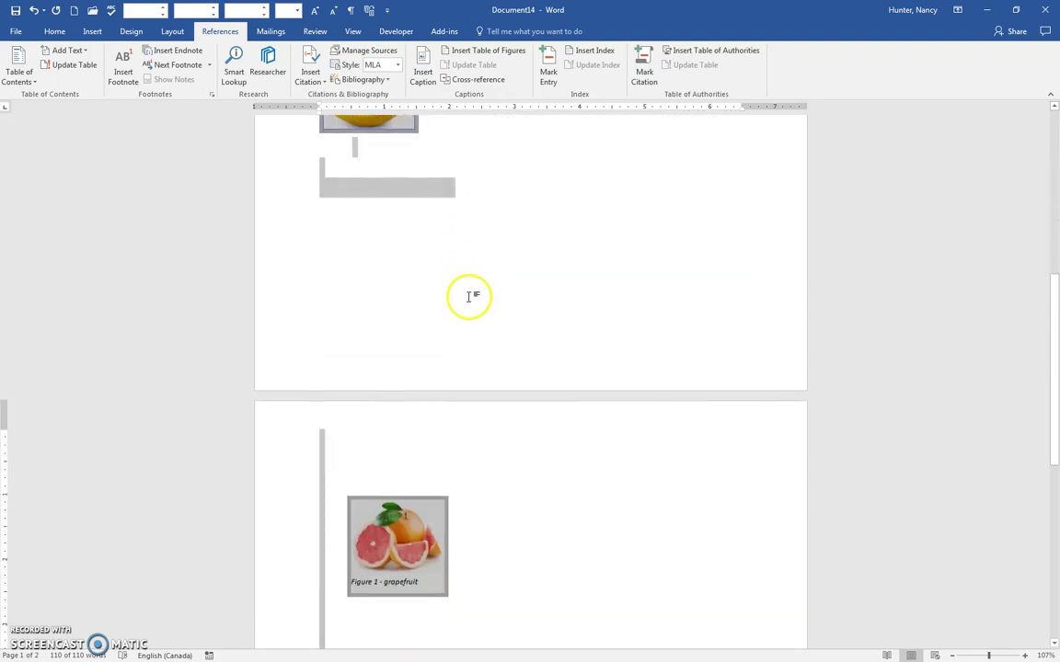
{"action": "scroll", "coordinate": [469, 296], "scroll_direction": "up", "scroll_amount": 8}
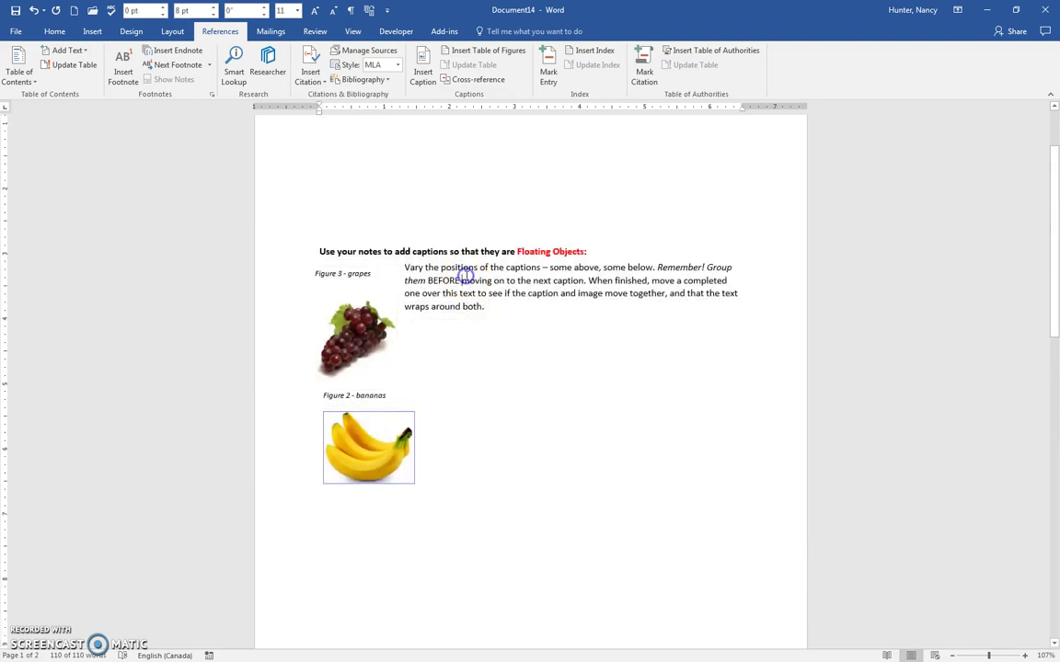
{"action": "left_click", "coordinate": [465, 279]}
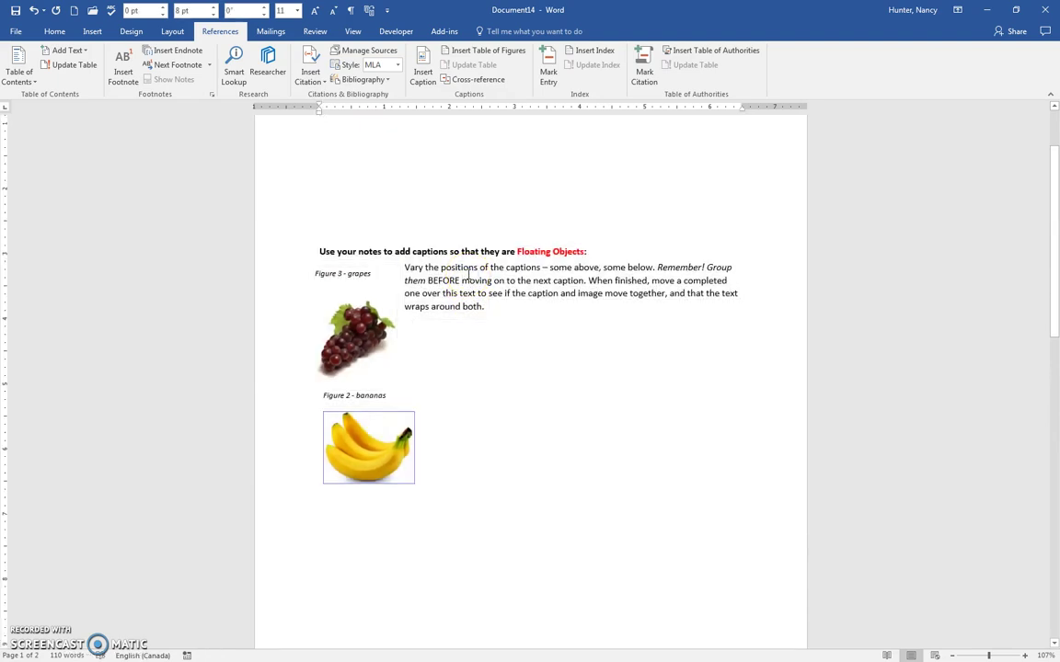
{"action": "scroll", "coordinate": [479, 377], "scroll_direction": "down", "scroll_amount": 5}
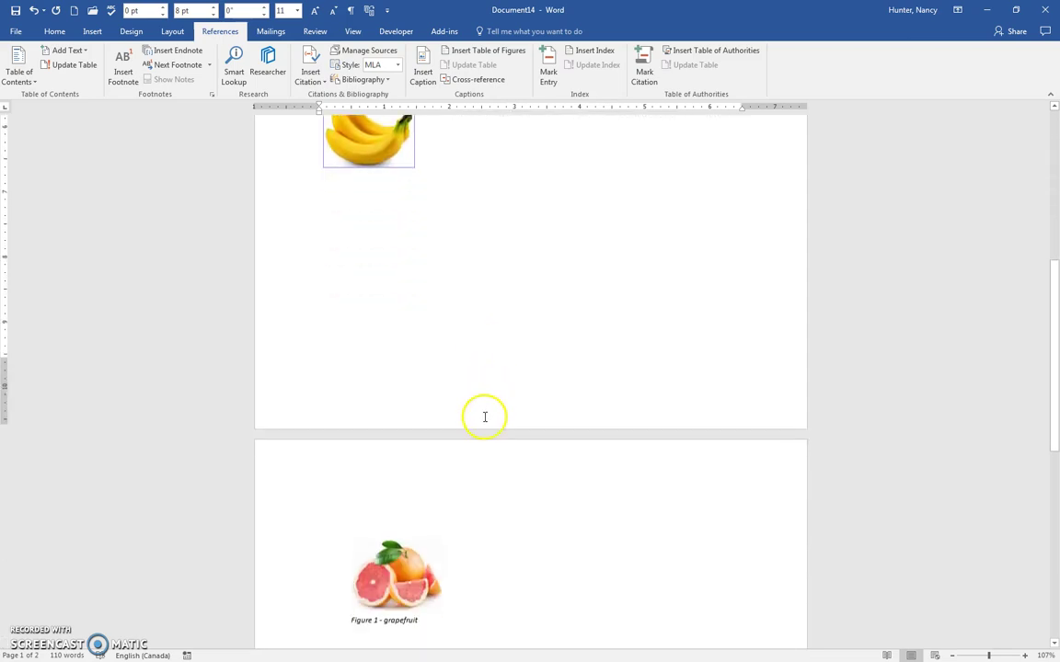
{"action": "scroll", "coordinate": [485, 417], "scroll_direction": "down", "scroll_amount": 2}
Group the grapefruit picture with its caption.
{"action": "left_click", "coordinate": [390, 485]}
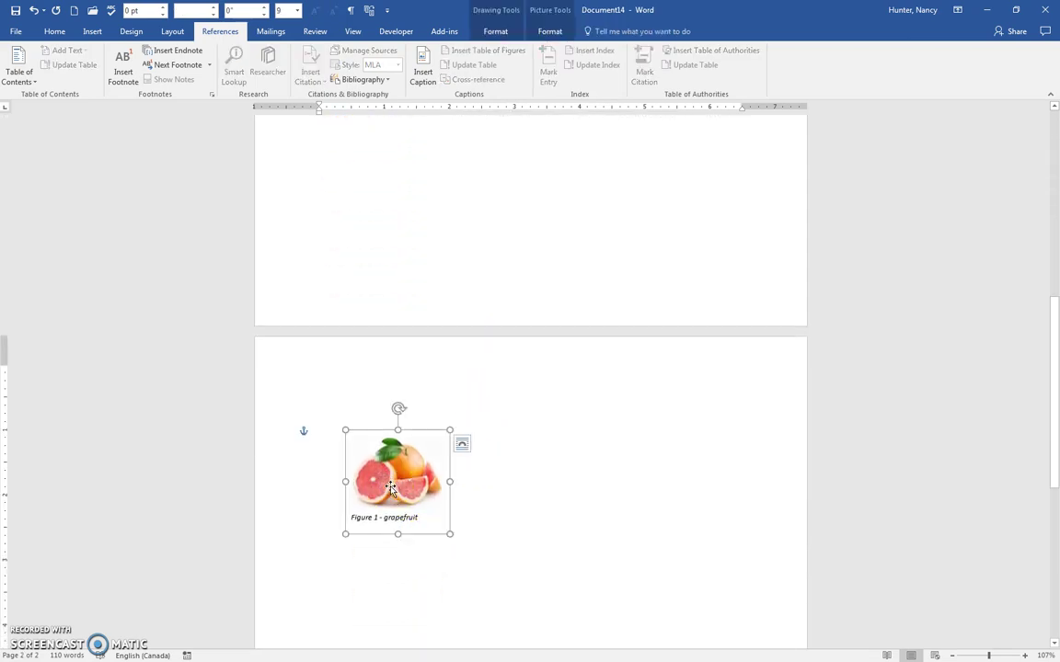
{"action": "right_click", "coordinate": [396, 480]}
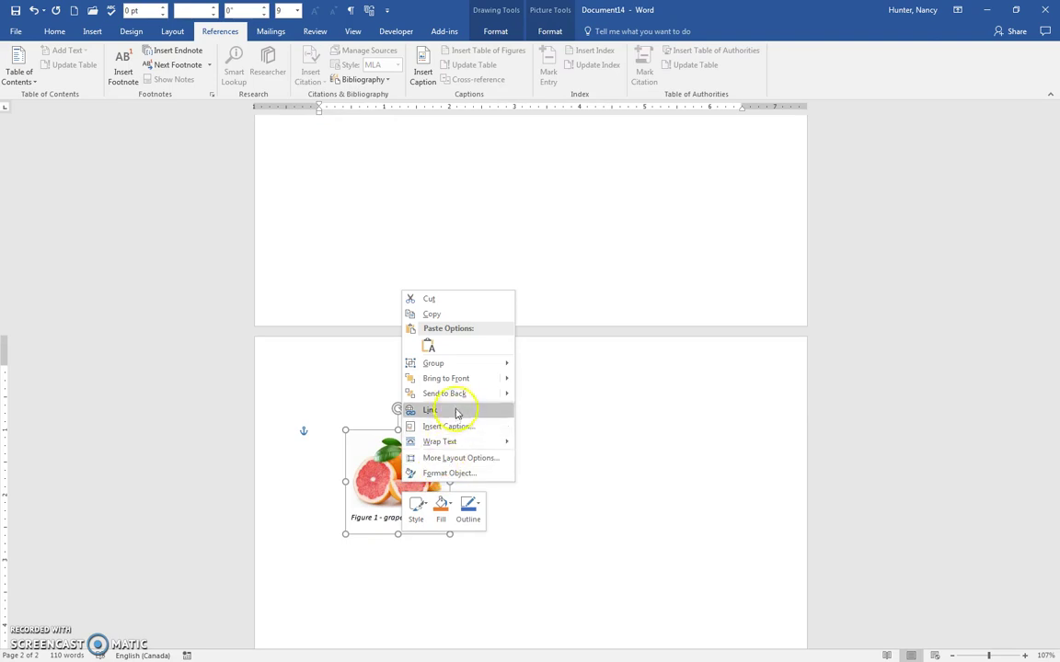
{"action": "mouse_move", "coordinate": [509, 362]}
{"action": "left_click", "coordinate": [538, 381]}
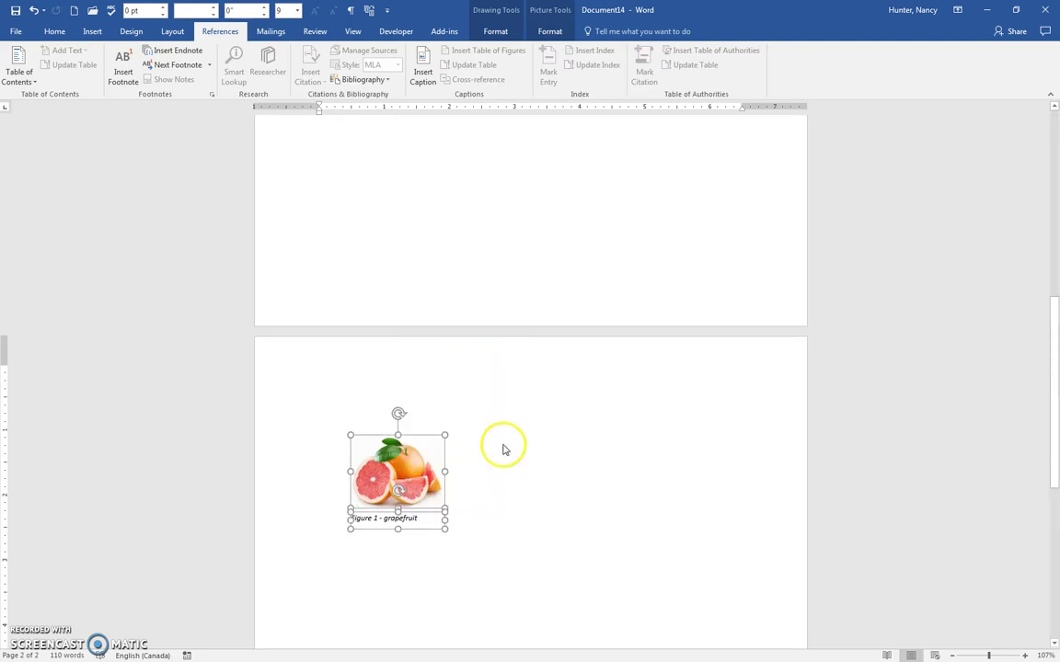
Ungroup the bananas picture and its caption.
{"action": "scroll", "coordinate": [498, 462], "scroll_direction": "up", "scroll_amount": 8}
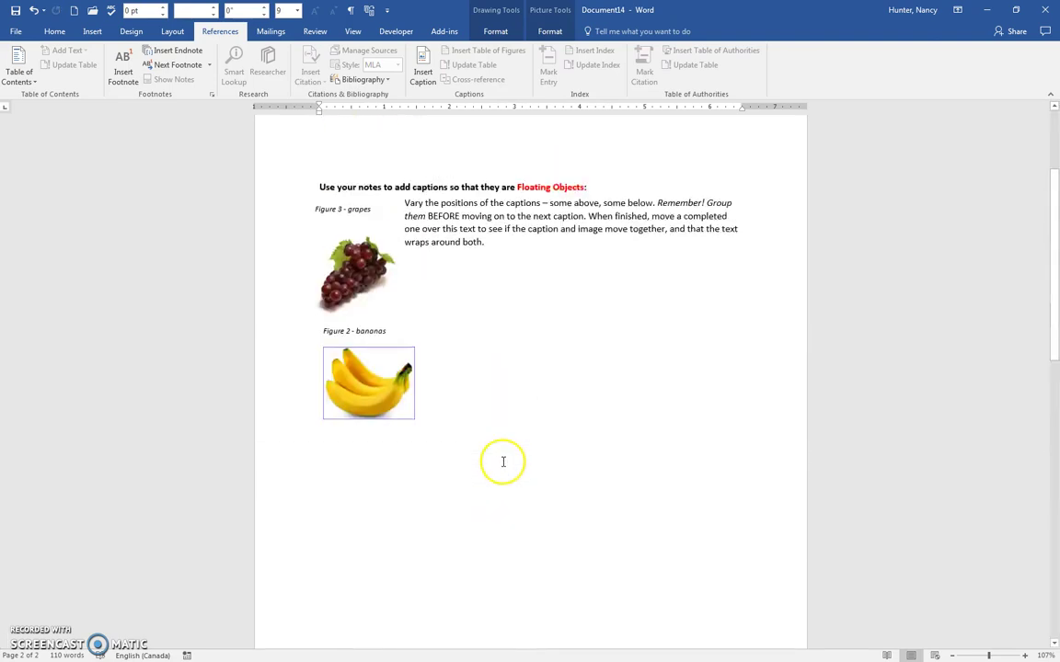
{"action": "left_click", "coordinate": [378, 459]}
{"action": "right_click", "coordinate": [378, 459]}
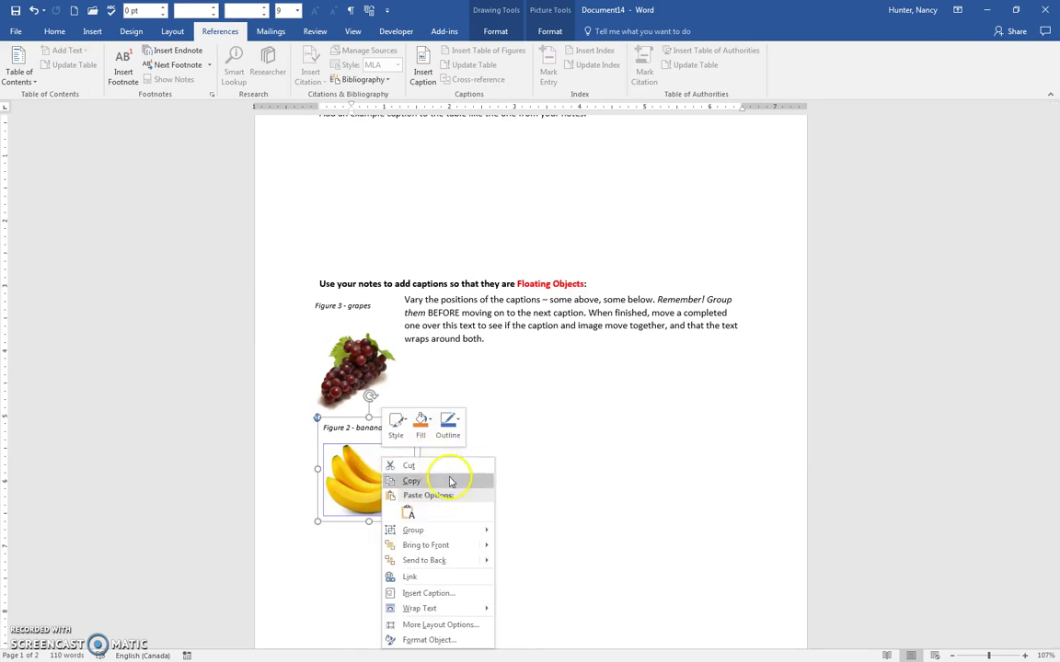
{"action": "mouse_move", "coordinate": [480, 536]}
{"action": "left_click", "coordinate": [529, 547]}
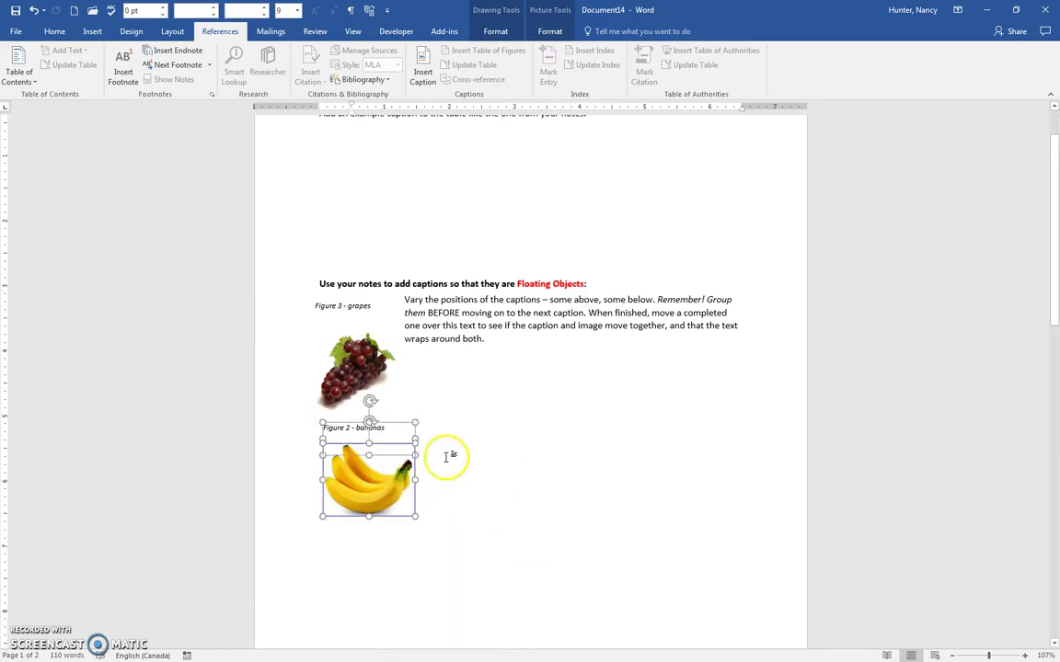
Ungroup the grapes picture and its Figure 3 caption.
{"action": "left_click", "coordinate": [372, 385]}
{"action": "right_click", "coordinate": [373, 385]}
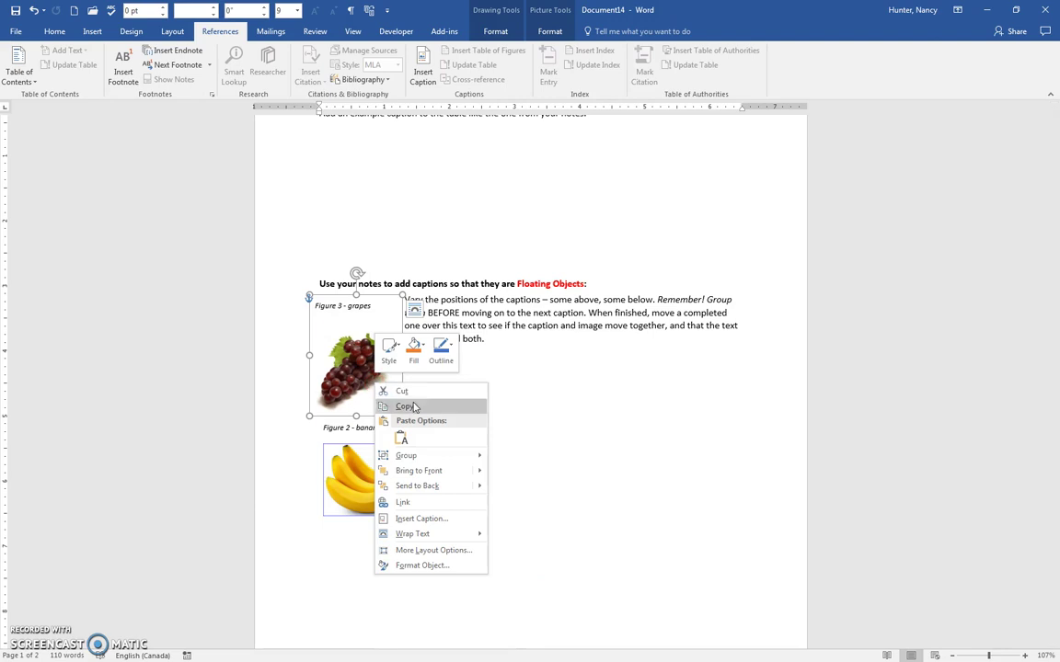
{"action": "mouse_move", "coordinate": [454, 456]}
{"action": "left_click", "coordinate": [522, 474]}
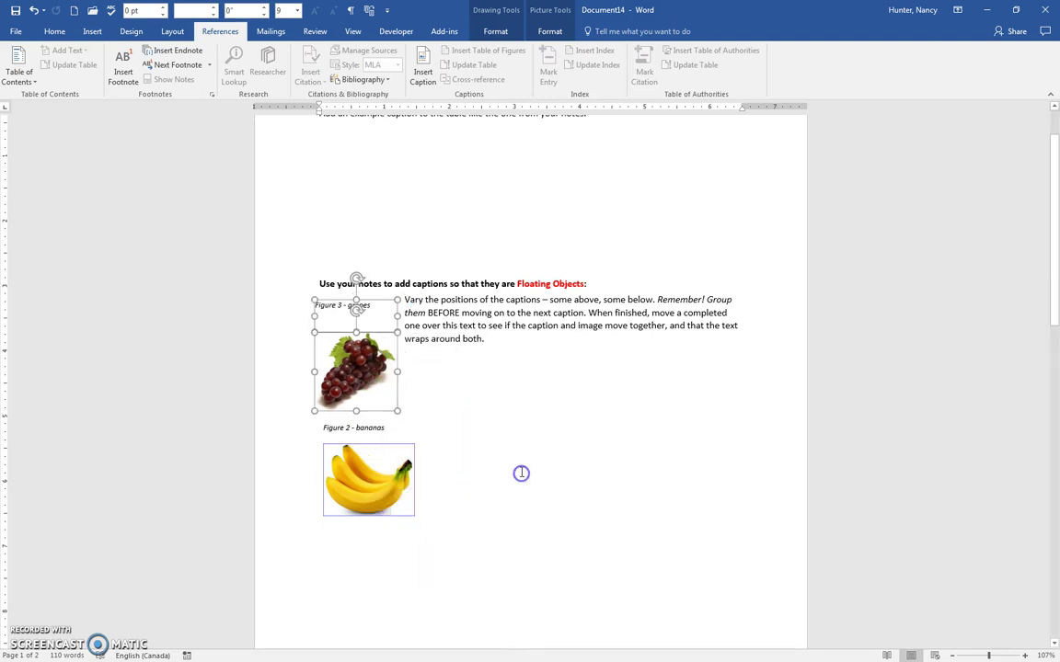
{"action": "left_click", "coordinate": [370, 429]}
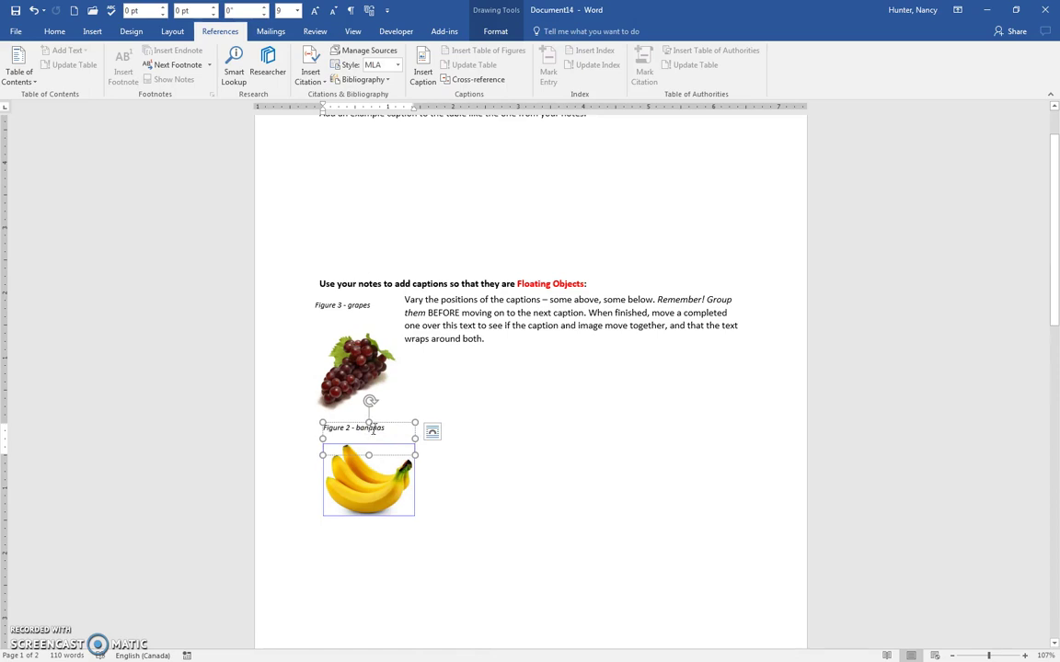
Dismiss the bananas caption menu and select all document content from the body text.
{"action": "right_click", "coordinate": [375, 429]}
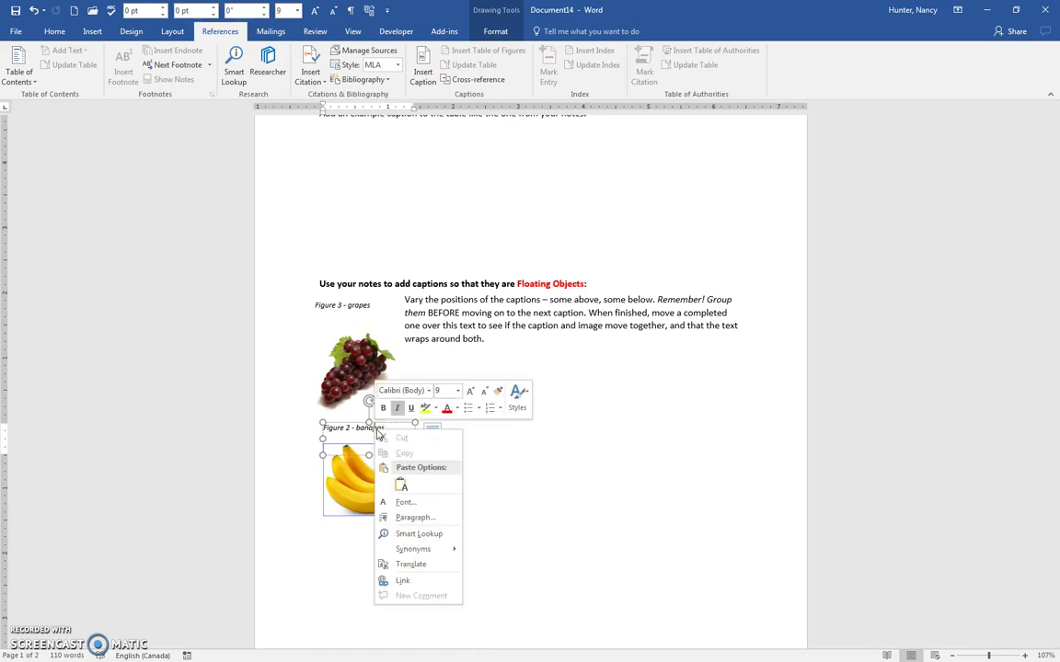
{"action": "key", "text": "Escape"}
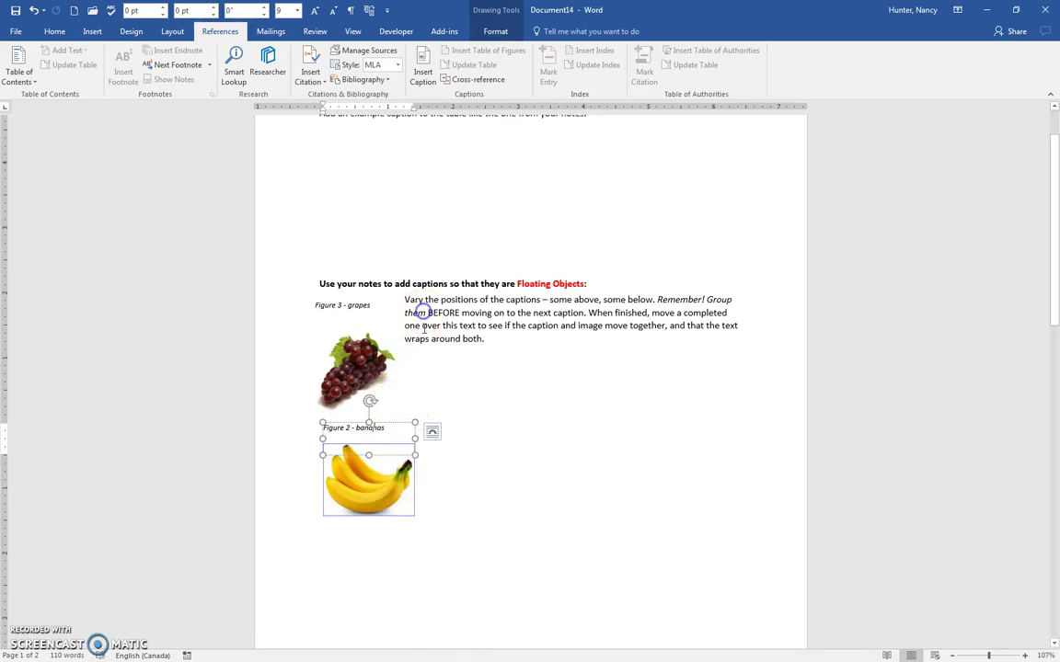
{"action": "key", "text": "ctrl+a"}
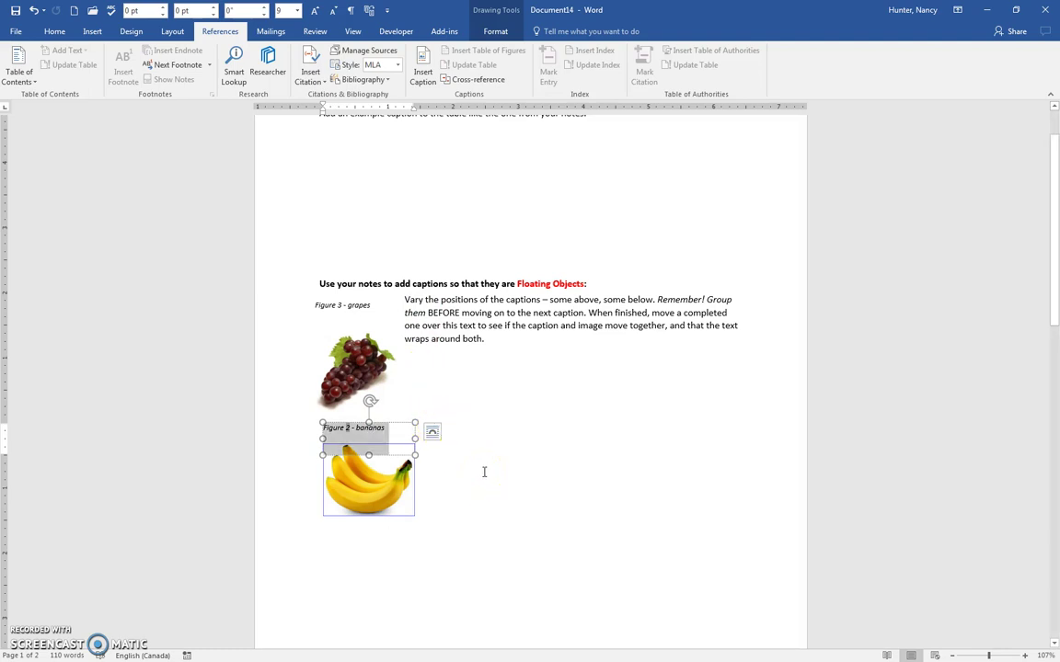
{"action": "left_click", "coordinate": [465, 327]}
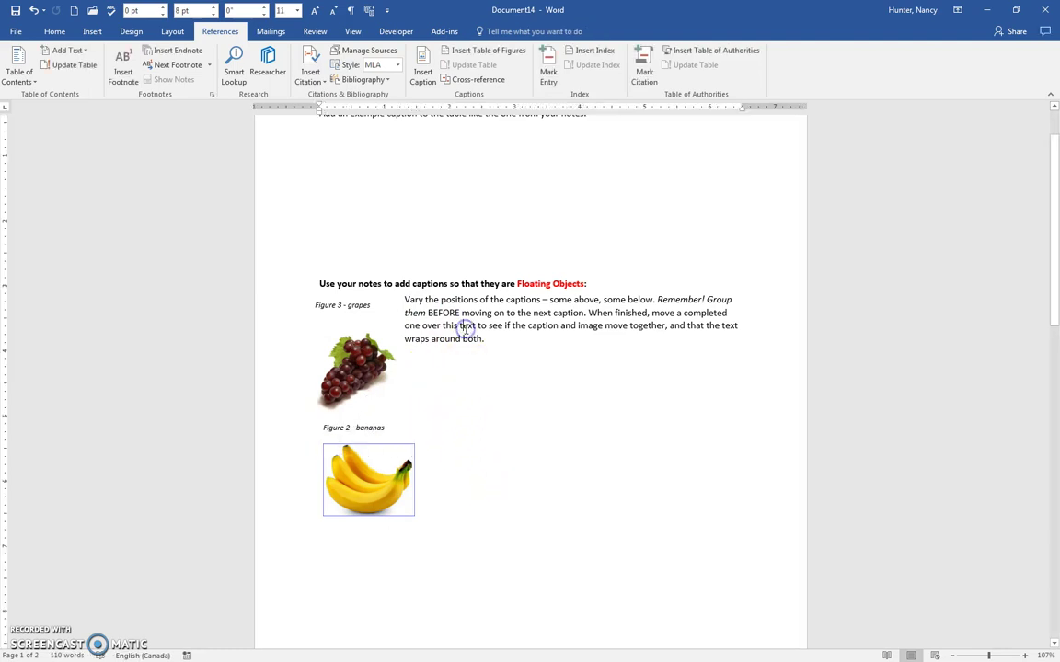
{"action": "key", "text": "ctrl+a"}
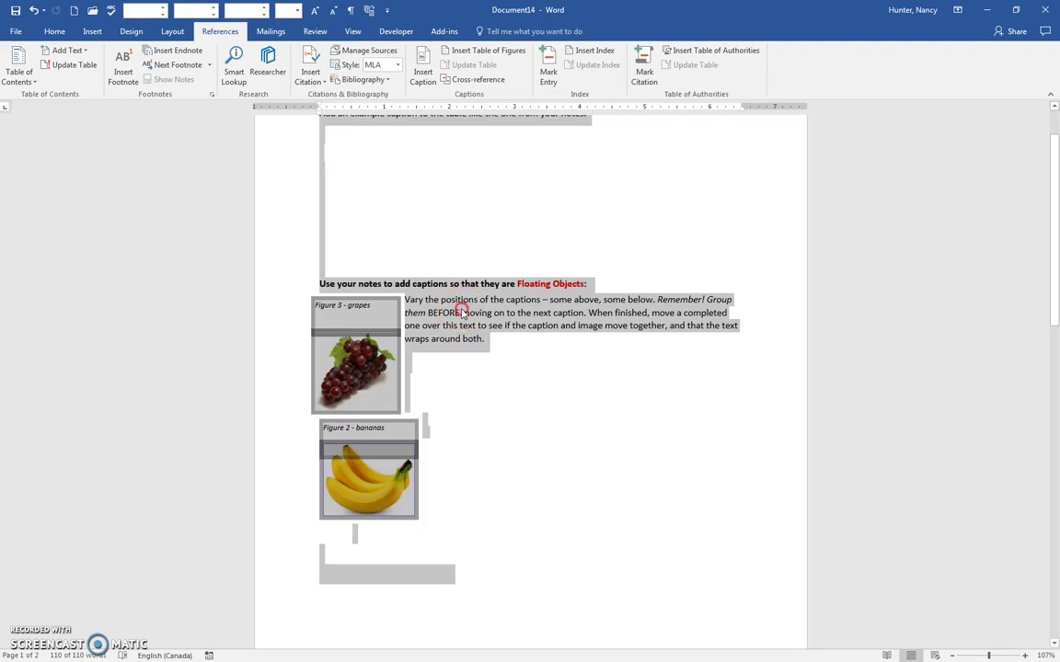
Update all fields in the selected document, then clear the selection.
{"action": "right_click", "coordinate": [462, 313]}
{"action": "left_click", "coordinate": [506, 381]}
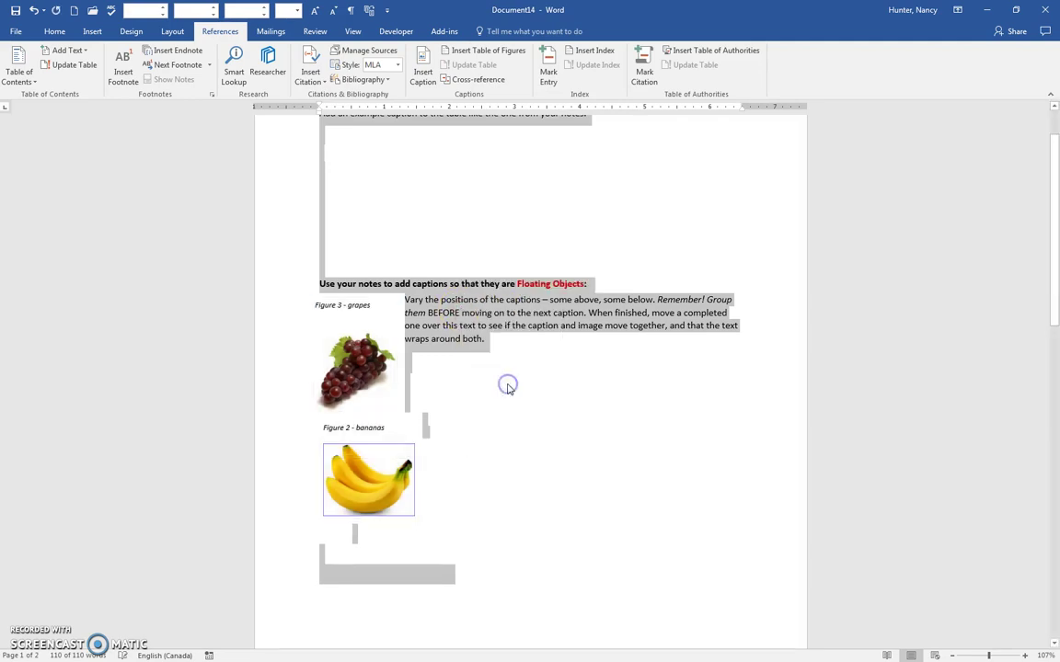
{"action": "left_click", "coordinate": [496, 331]}
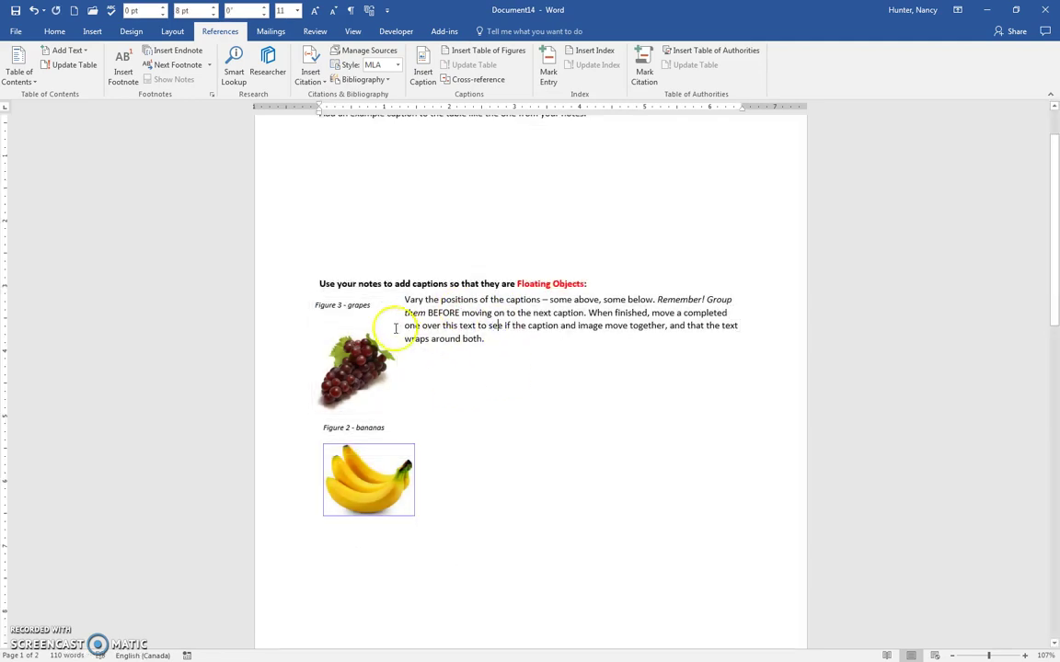
Check that the captions keep their figure numbers, then select the Figure 3 - grapes caption box.
{"action": "scroll", "coordinate": [480, 426], "scroll_direction": "down", "scroll_amount": 6}
{"action": "scroll", "coordinate": [493, 451], "scroll_direction": "down", "scroll_amount": 3}
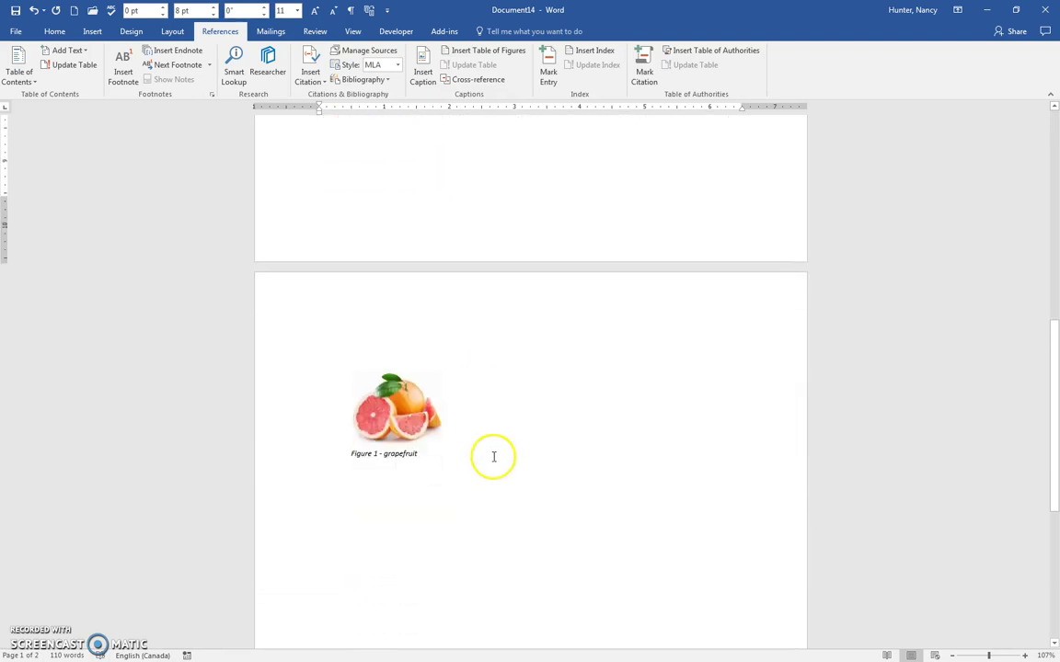
{"action": "scroll", "coordinate": [473, 466], "scroll_direction": "up", "scroll_amount": 5}
{"action": "scroll", "coordinate": [474, 467], "scroll_direction": "up", "scroll_amount": 4}
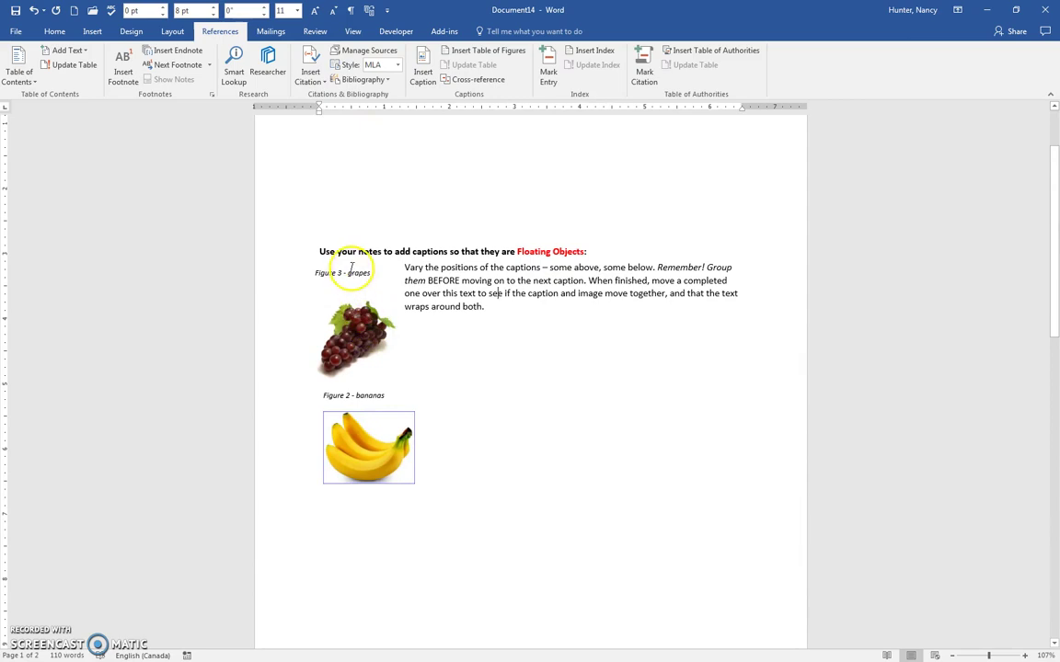
{"action": "left_click", "coordinate": [352, 270]}
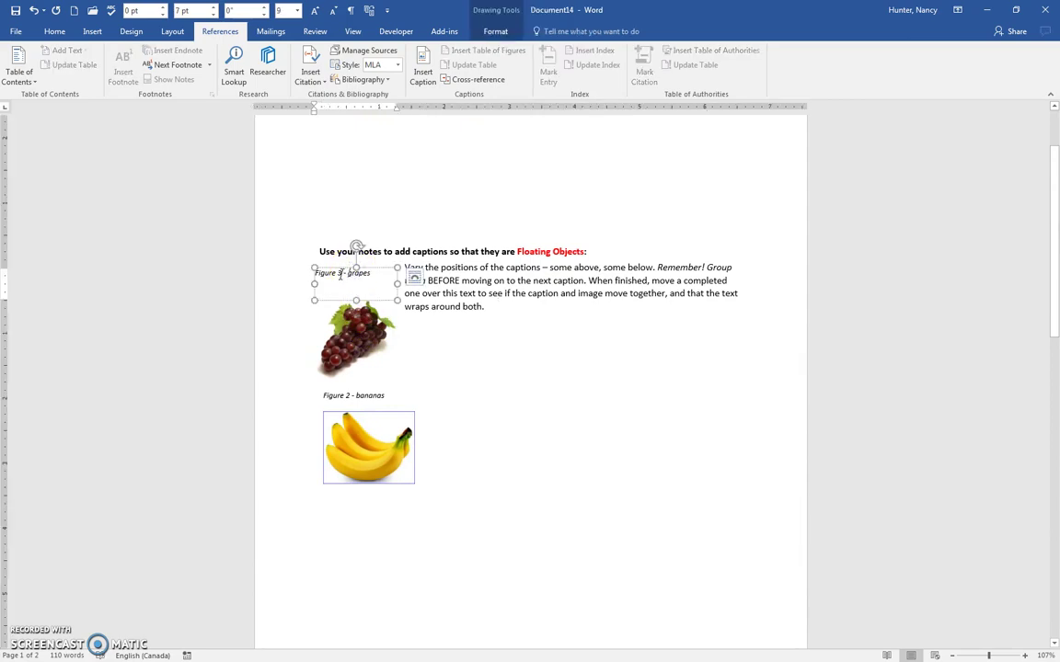